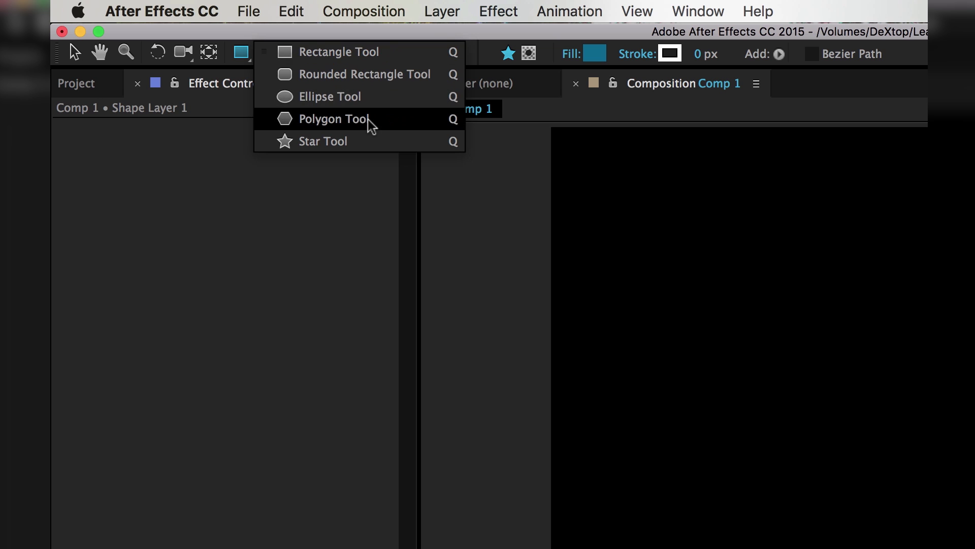
# Choose the Polygon Tool from the shape tool flyout in the toolbar.
pyautogui.click(369, 121)
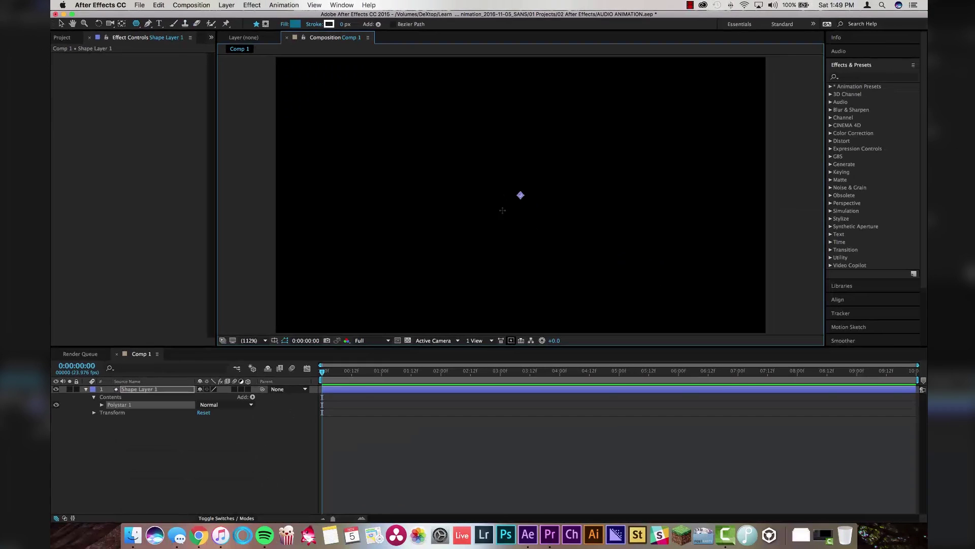
# Draw a polygon in the composition and set its Polystar Points to 3 to form a triangle.
pyautogui.moveTo(469, 174); pyautogui.dragTo(353, 174)
pyautogui.moveTo(546, 249)
pyautogui.mouseDown()
pyautogui.moveTo(564, 270)
pyautogui.moveTo(535, 262)
pyautogui.mouseUp()
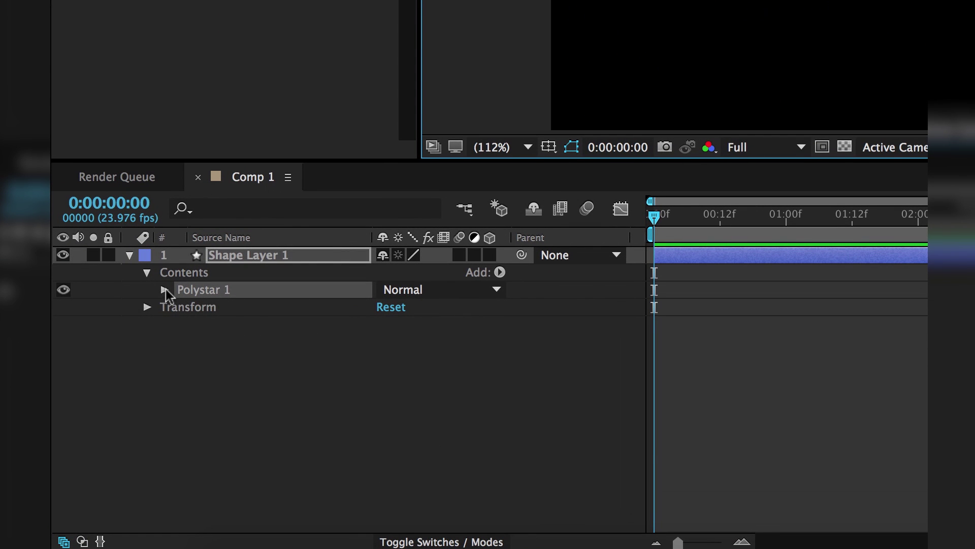
pyautogui.click(165, 289)
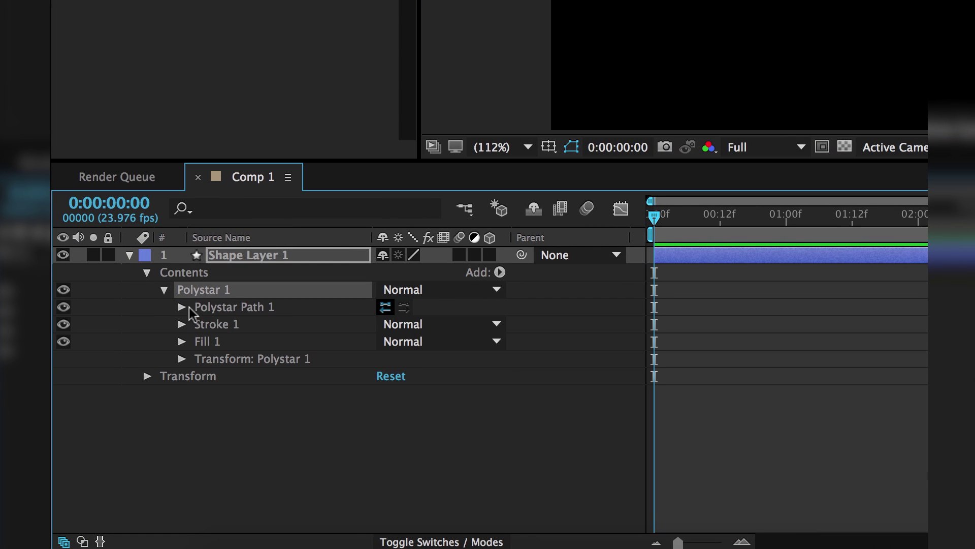
pyautogui.click(182, 306)
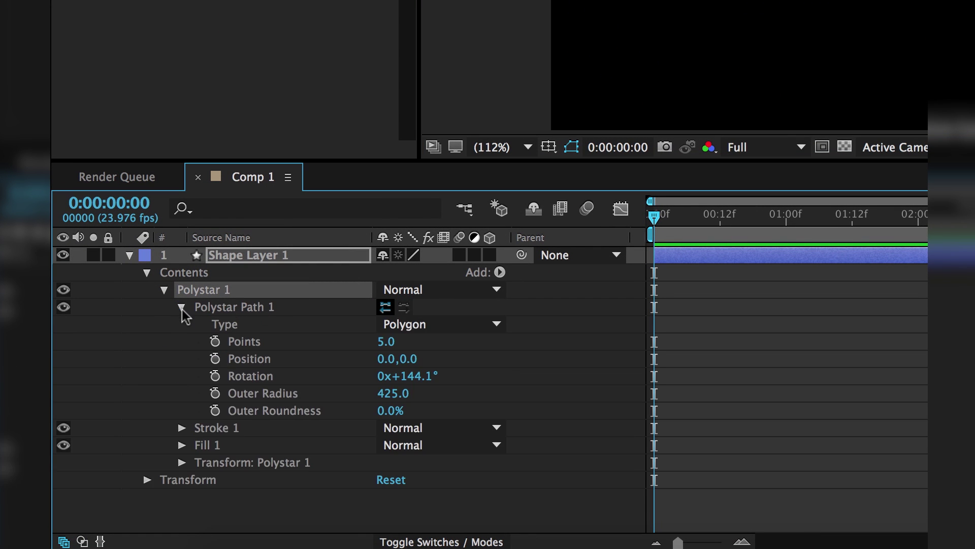
pyautogui.click(388, 342)
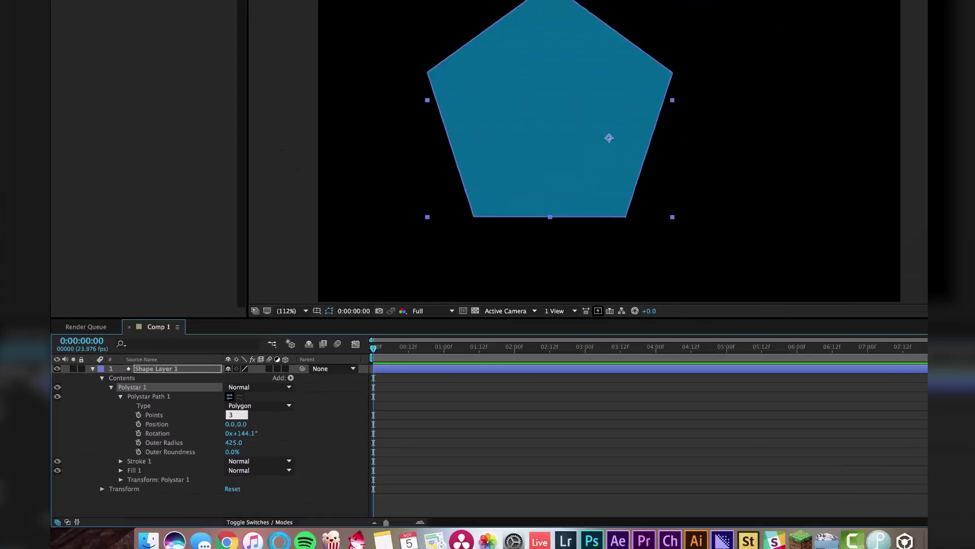
pyautogui.press('Return')
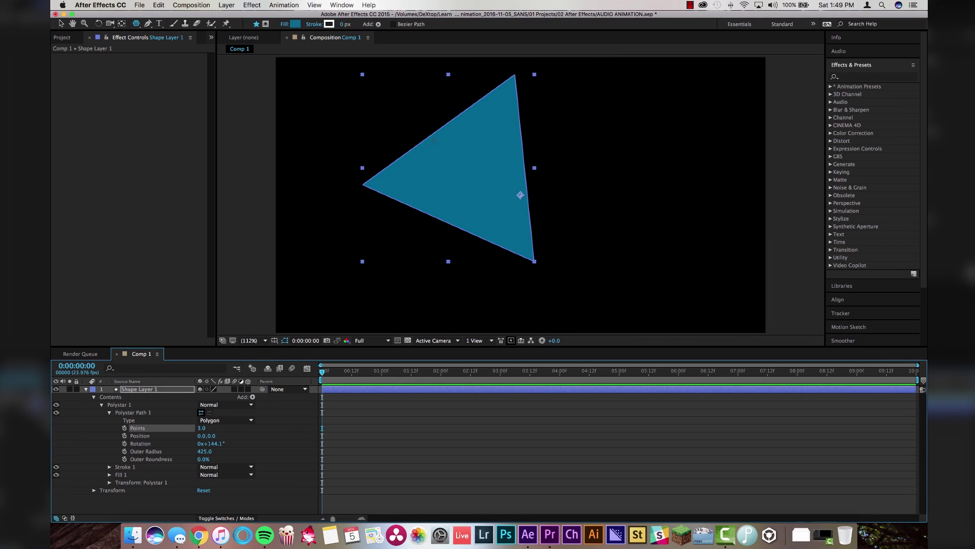
# Rotate the triangle 120° so it points up and move it to the composition centre.
pyautogui.click(210, 443)
pyautogui.write('120')
pyautogui.press('Return')
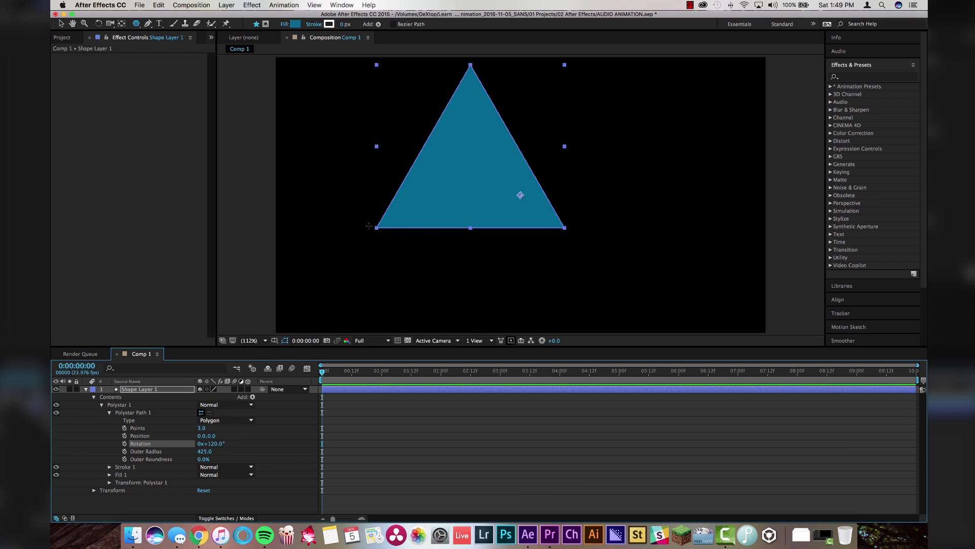
pyautogui.click(61, 24)
pyautogui.click(437, 152)
pyautogui.moveTo(463, 148); pyautogui.dragTo(523, 190)
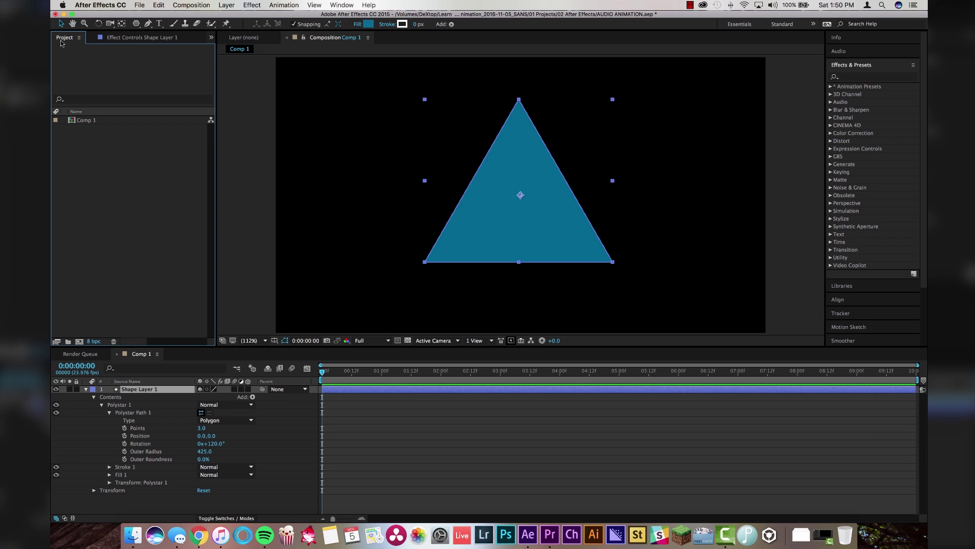
# Import DubLoop.wav into the project and add it as a layer in Comp 1.
pyautogui.rightClick(100, 192)
pyautogui.moveTo(195, 230)
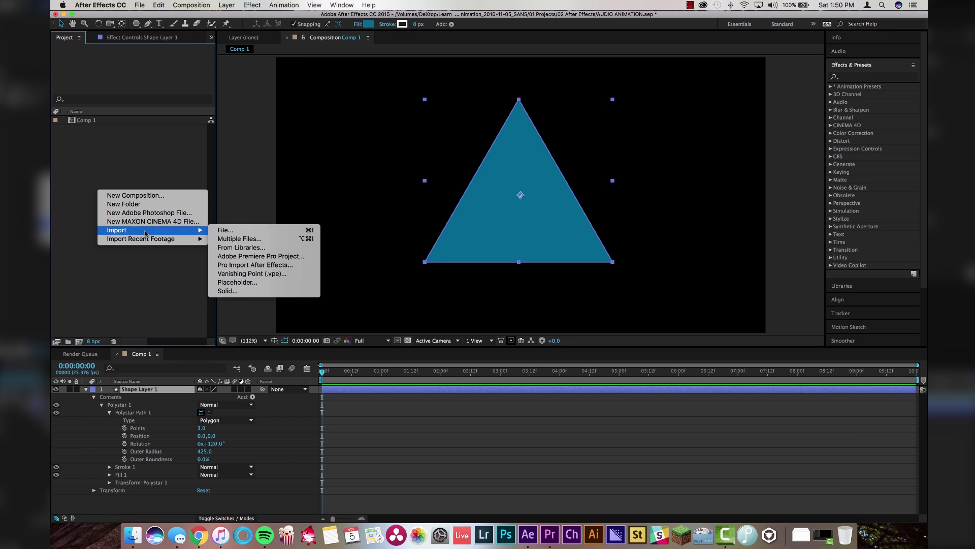
pyautogui.click(236, 231)
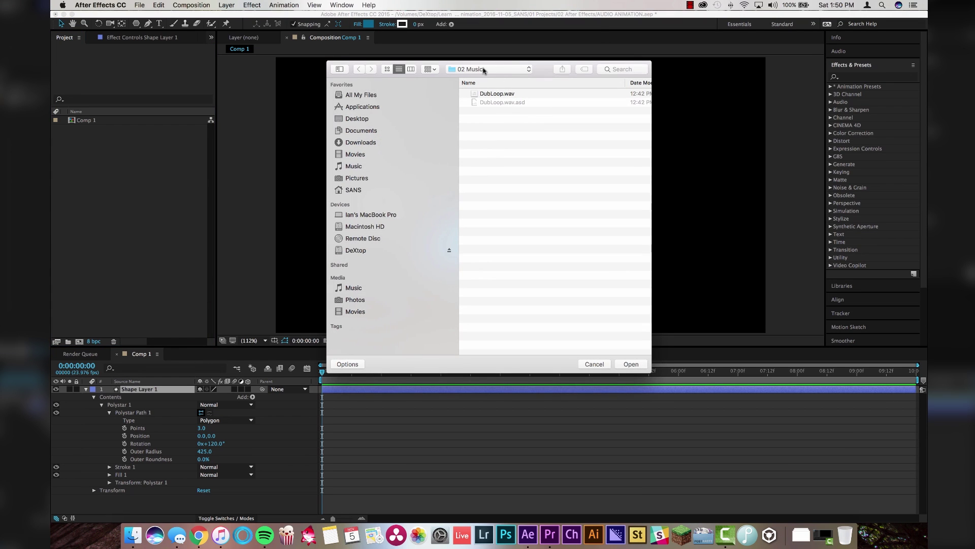
pyautogui.click(503, 96)
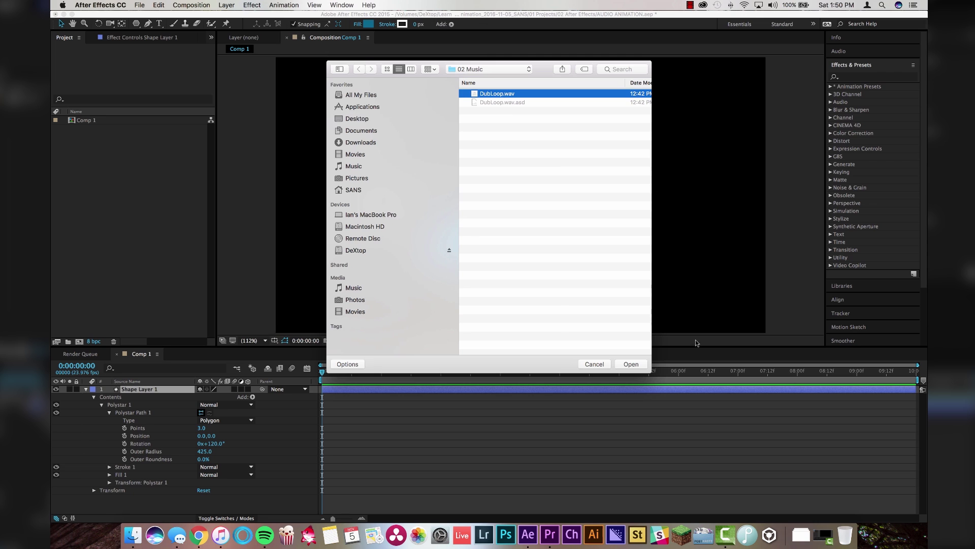
pyautogui.click(631, 364)
pyautogui.moveTo(92, 130); pyautogui.dragTo(148, 501)
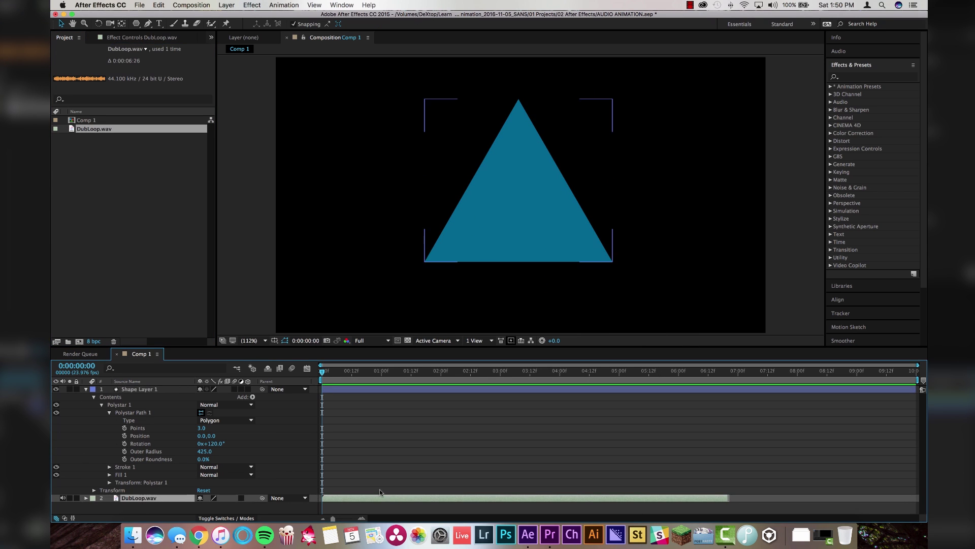
# Add a new 1920×1080 White Solid 1 layer with default settings.
pyautogui.click(137, 388)
pyautogui.click(86, 388)
pyautogui.click(248, 111)
pyautogui.click(229, 5)
pyautogui.moveTo(234, 16)
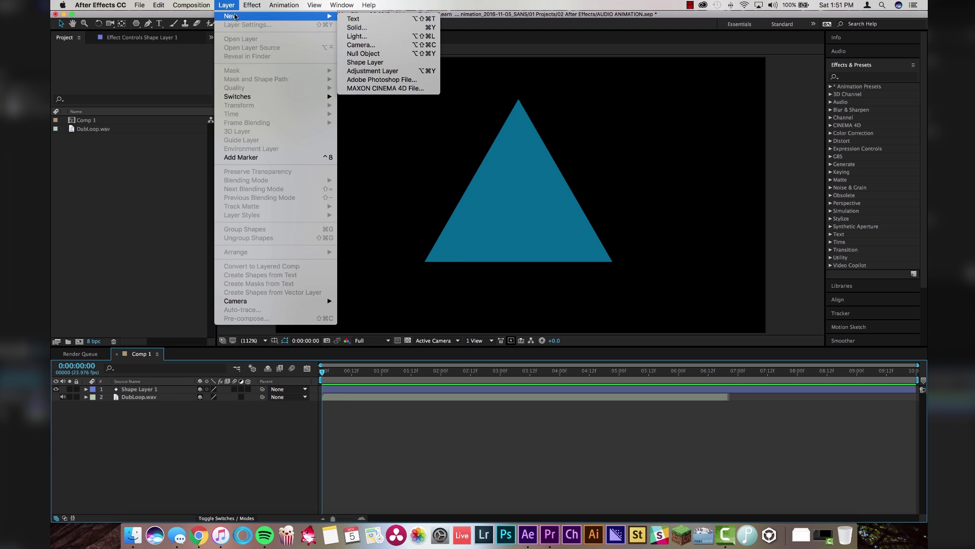
pyautogui.click(386, 27)
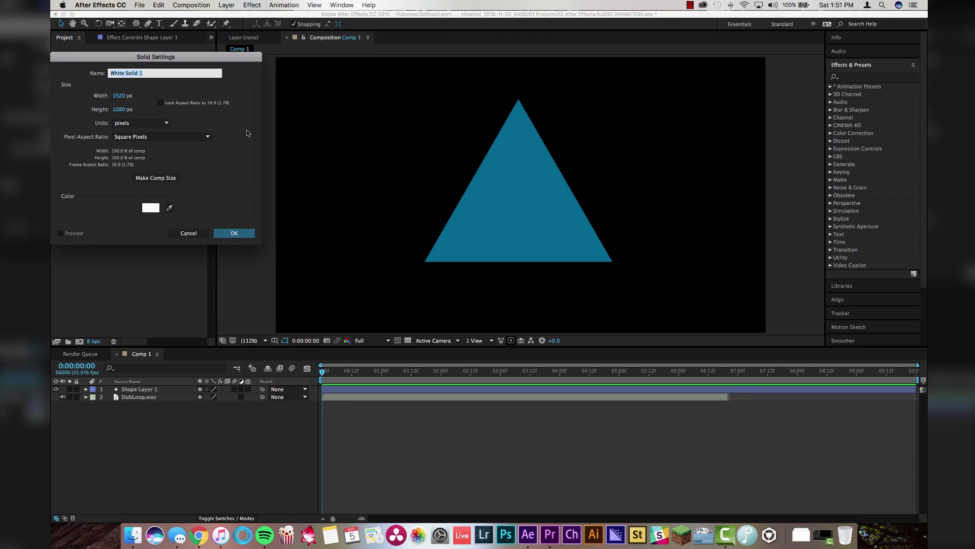
pyautogui.click(233, 233)
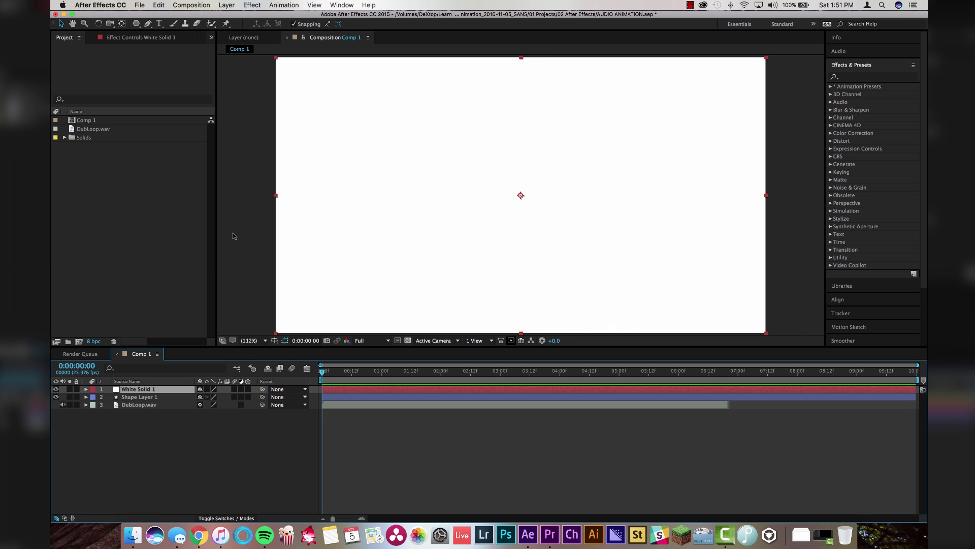
# Search 'audio' in Effects & Presets, apply Audio Spectrum to White Solid 1, and scrub time to check it.
pyautogui.click(860, 78)
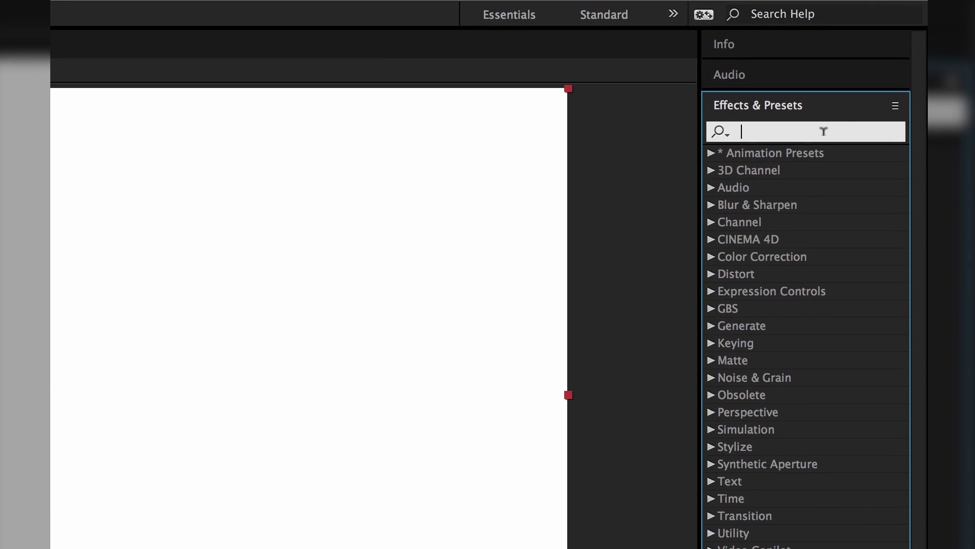
pyautogui.write('audio')
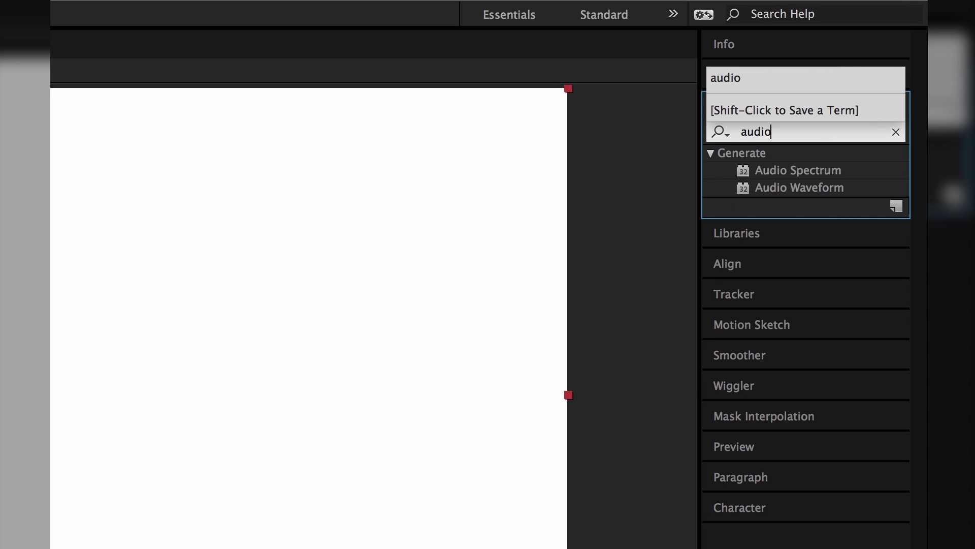
pyautogui.click(798, 170)
pyautogui.moveTo(804, 168); pyautogui.dragTo(125, 202)
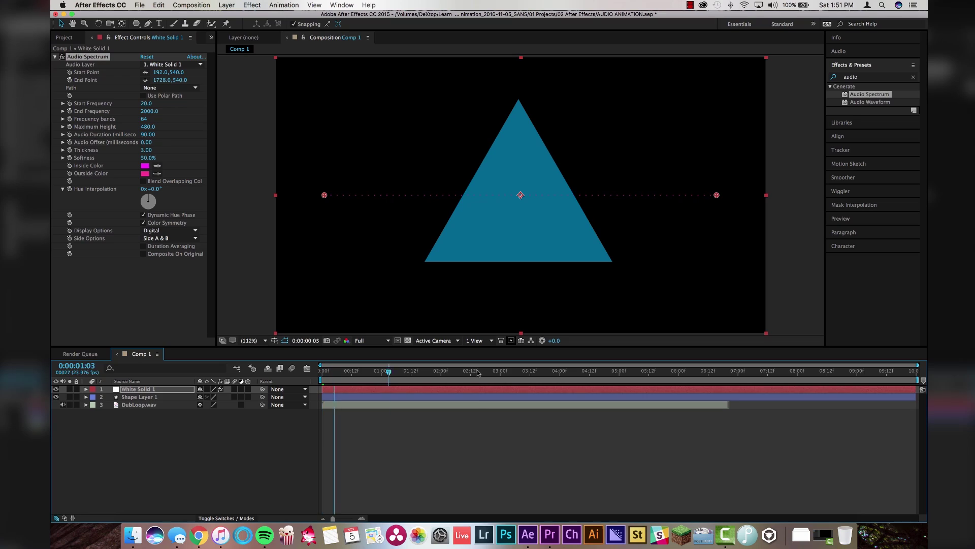
pyautogui.moveTo(478, 373); pyautogui.dragTo(312, 383)
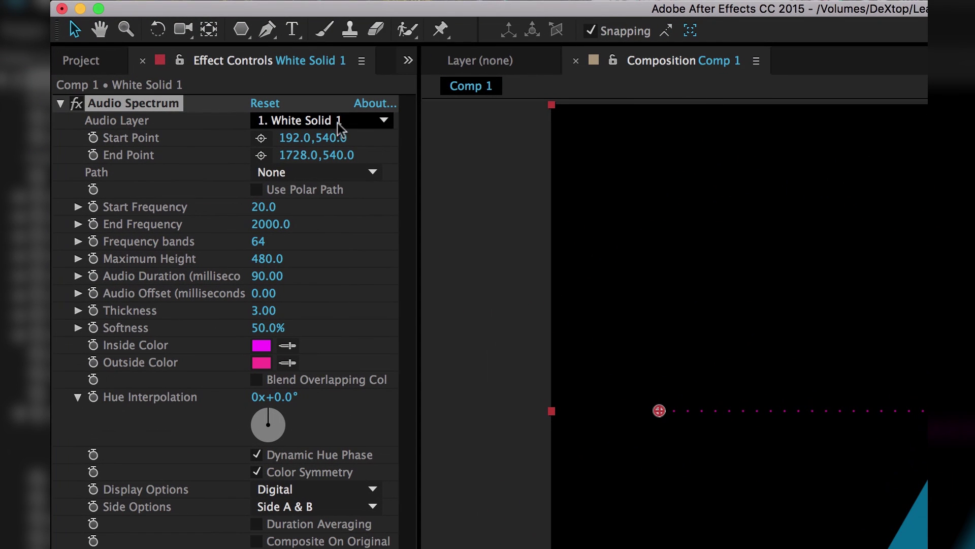
# Set the Audio Spectrum's Audio Layer to DubLoop.wav and Frequency bands to 500.
pyautogui.click(326, 125)
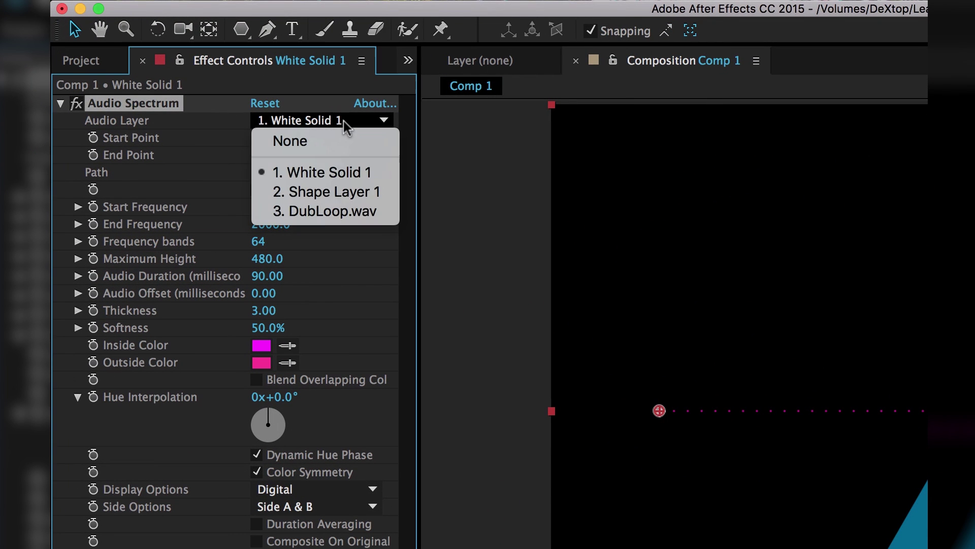
pyautogui.click(330, 210)
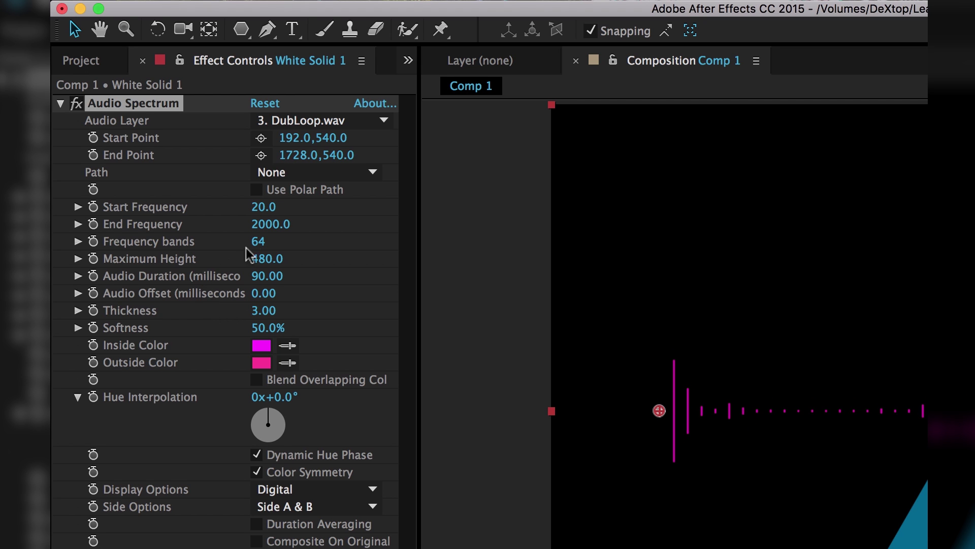
pyautogui.moveTo(258, 241); pyautogui.dragTo(607, 249)
pyautogui.click(269, 243)
pyautogui.write('500')
pyautogui.press('Return')
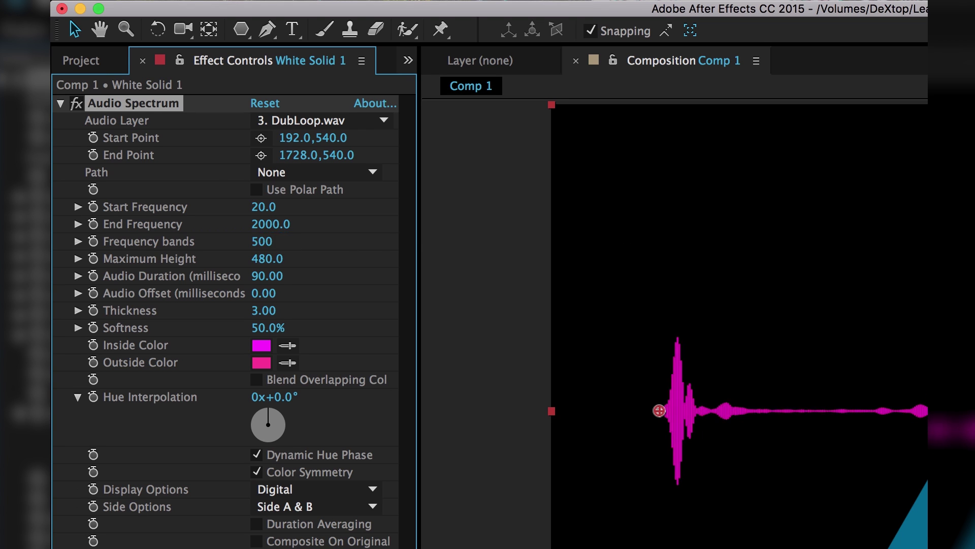
# Preview the spectrum playback, then begin lowering the End Frequency.
pyautogui.click(566, 353)
pyautogui.press('space')
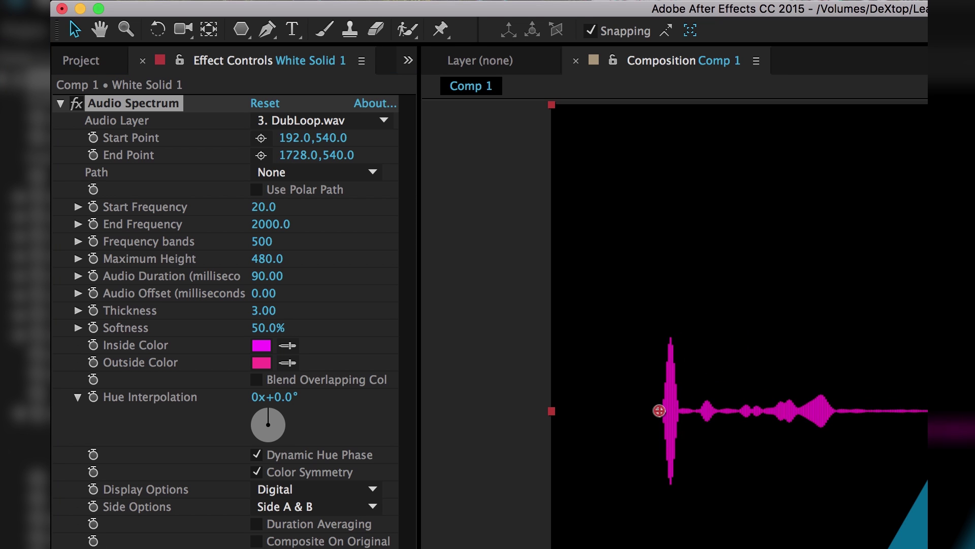
pyautogui.press('space')
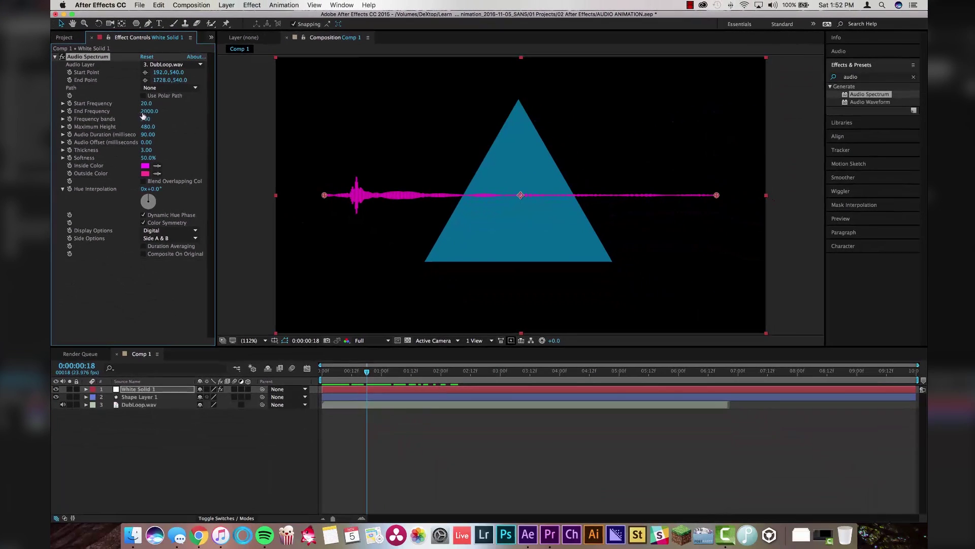
pyautogui.moveTo(149, 111)
pyautogui.mouseDown()
pyautogui.moveTo(138, 111)
pyautogui.moveTo(158, 112)
pyautogui.mouseUp()
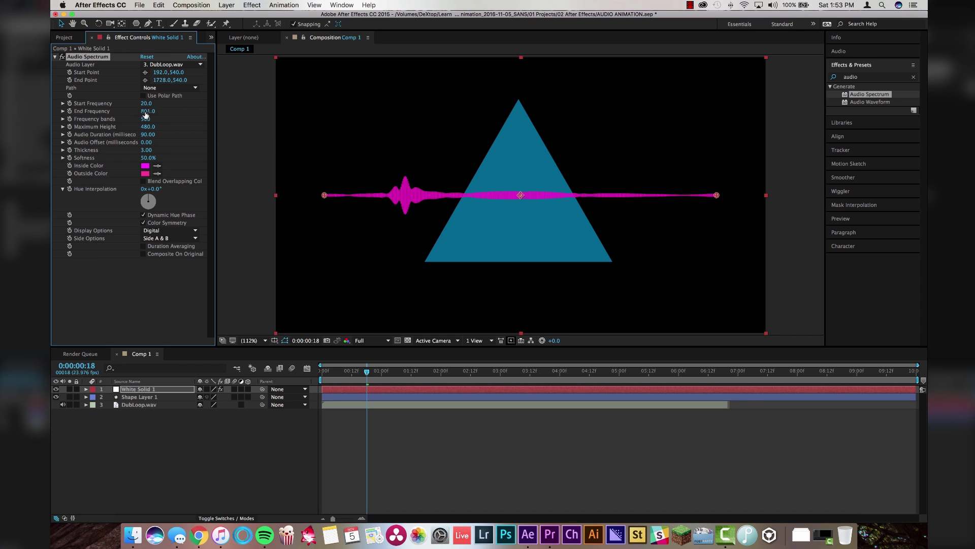
pyautogui.click(147, 111)
# Set End Frequency to 1000 and Maximum Height to 600, then preview playback.
pyautogui.write('1000')
pyautogui.press('Return')
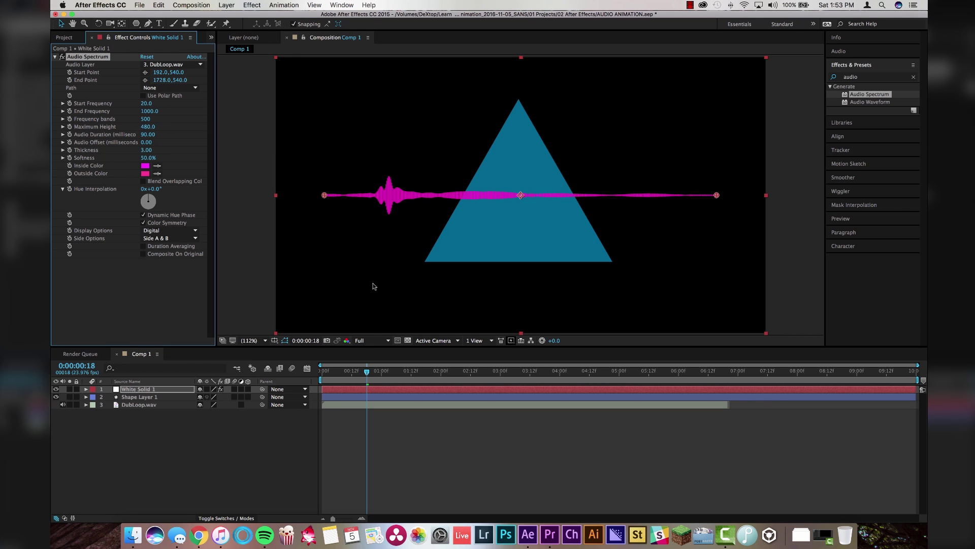
pyautogui.click(146, 126)
pyautogui.write('600')
pyautogui.press('Return')
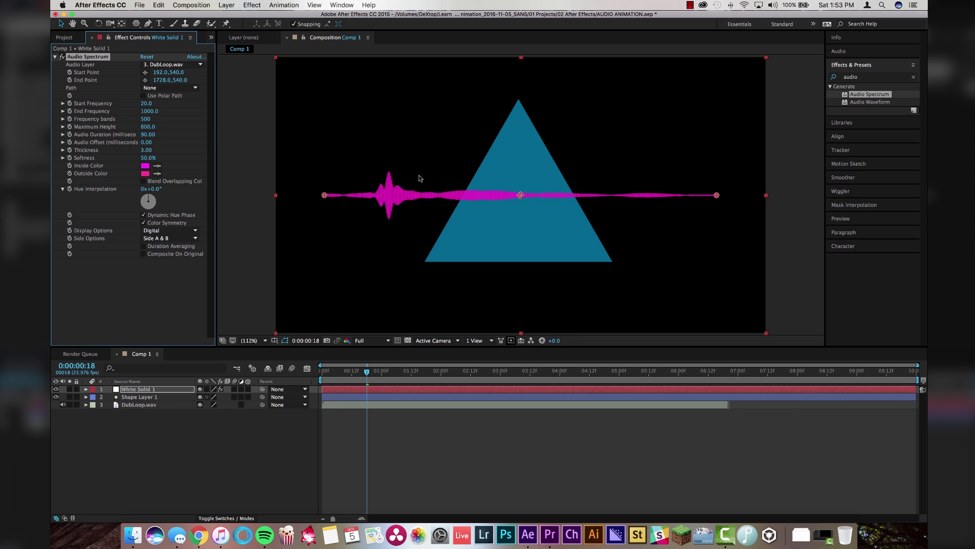
pyautogui.click(318, 381)
pyautogui.press('space')
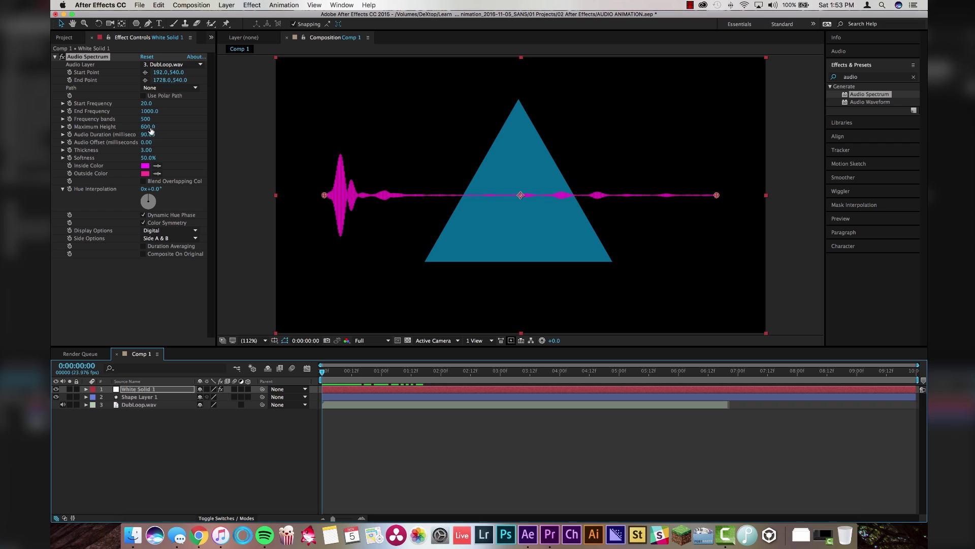
# Experiment with Audio Duration, restore it to 90, and try a thicker line Thickness.
pyautogui.moveTo(147, 136); pyautogui.dragTo(171, 136)
pyautogui.moveTo(328, 373); pyautogui.dragTo(278, 383)
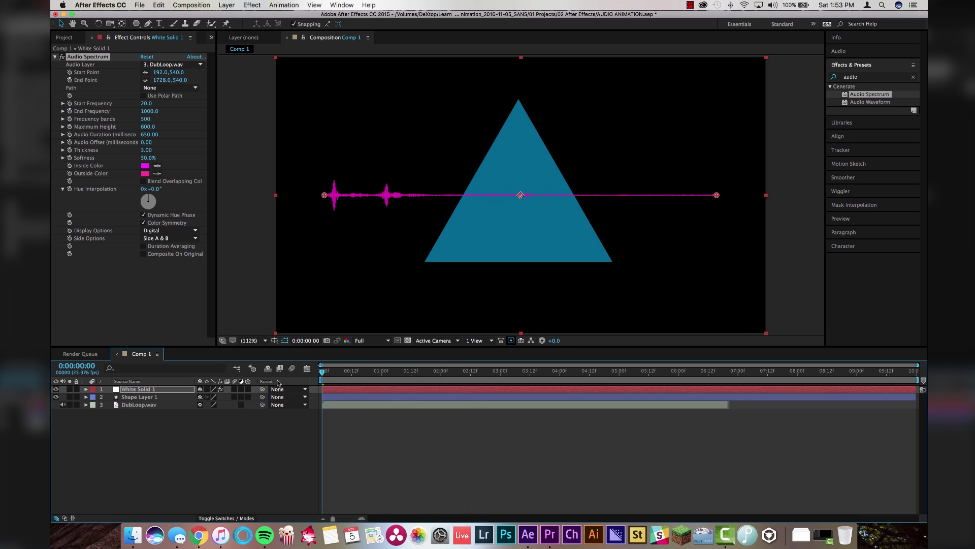
pyautogui.click(147, 135)
pyautogui.write('90')
pyautogui.press('Return')
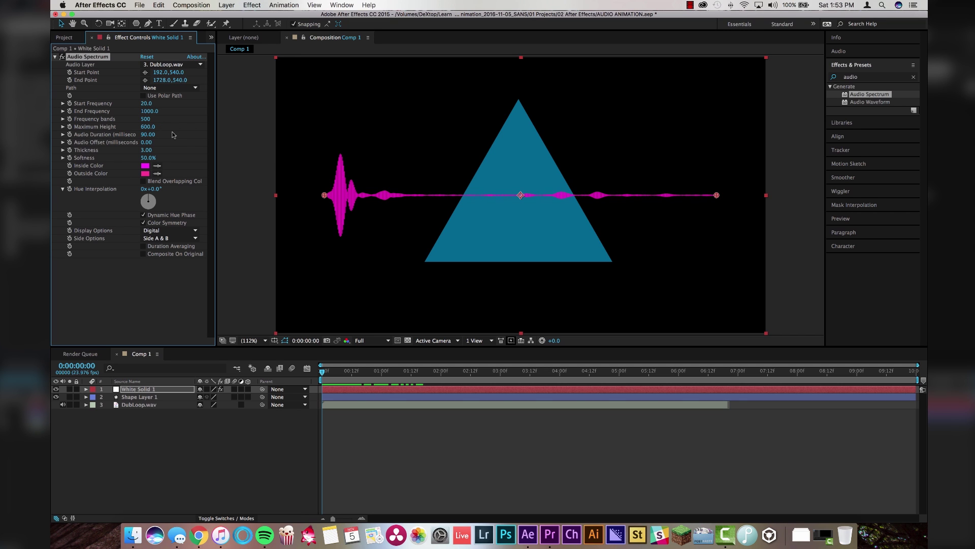
pyautogui.moveTo(147, 151)
pyautogui.mouseDown()
pyautogui.moveTo(265, 152)
pyautogui.moveTo(152, 153)
pyautogui.mouseUp()
# Set both Inside Color and Outside Color of the spectrum to blue 0097FF.
pyautogui.click(146, 166)
pyautogui.moveTo(189, 108)
pyautogui.mouseDown()
pyautogui.moveTo(190, 134)
pyautogui.moveTo(190, 110)
pyautogui.moveTo(189, 122)
pyautogui.mouseUp()
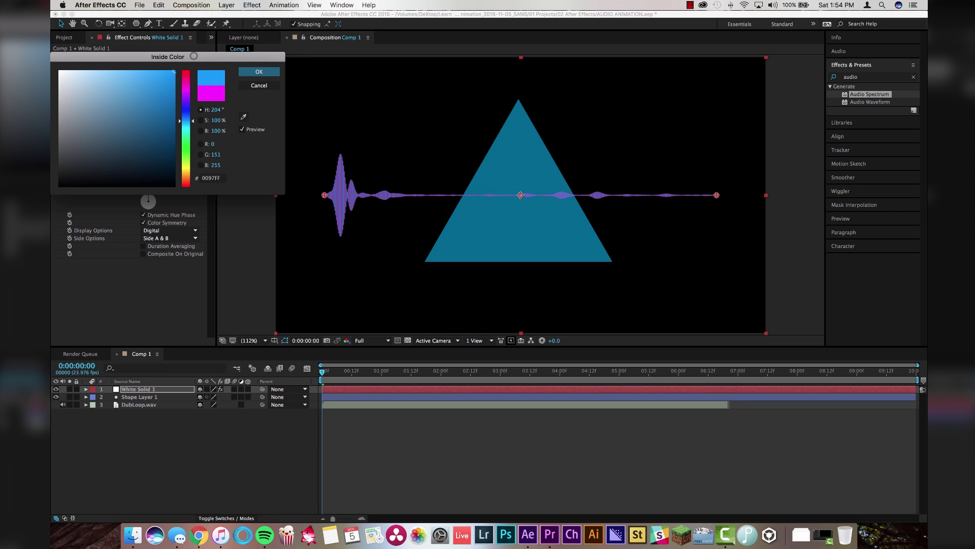
pyautogui.click(213, 178)
pyautogui.press('Return')
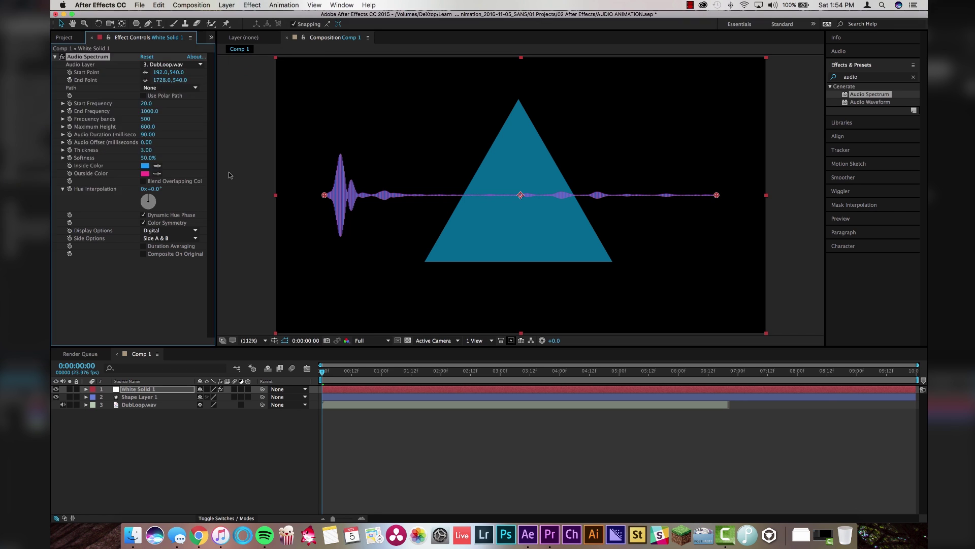
pyautogui.click(145, 174)
pyautogui.write('0097FF')
pyautogui.press('Return')
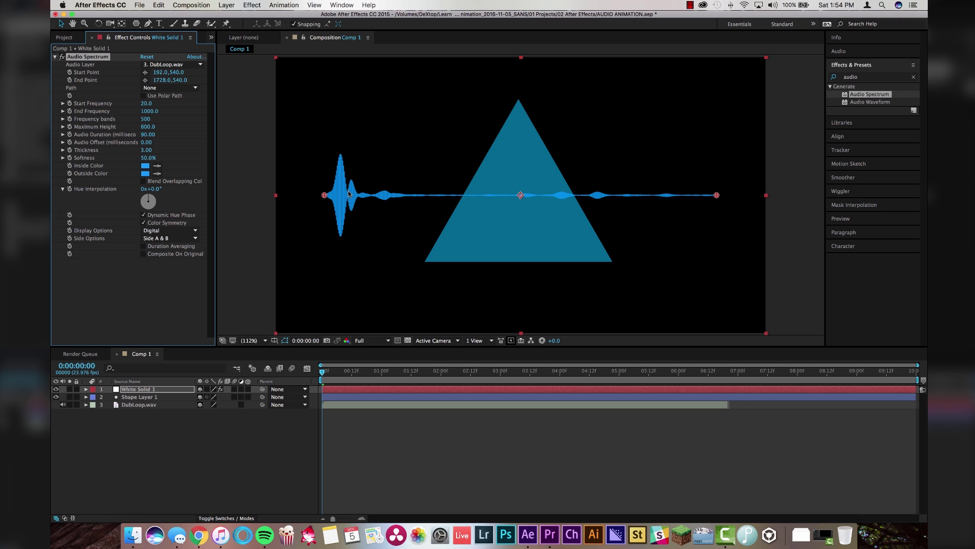
# Show the spectrum on Side A only and move its start toward the bottom-left corner.
pyautogui.click(157, 239)
pyautogui.click(175, 239)
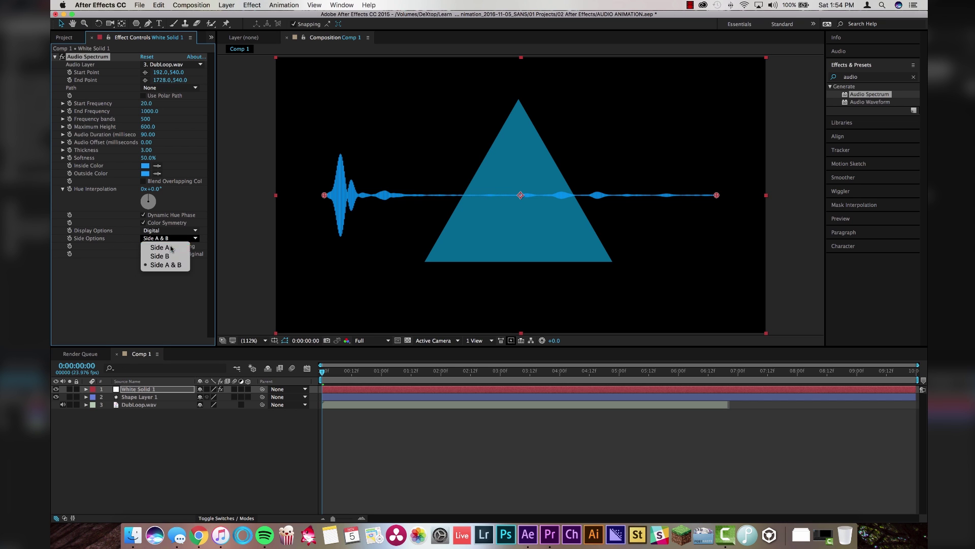
pyautogui.click(171, 247)
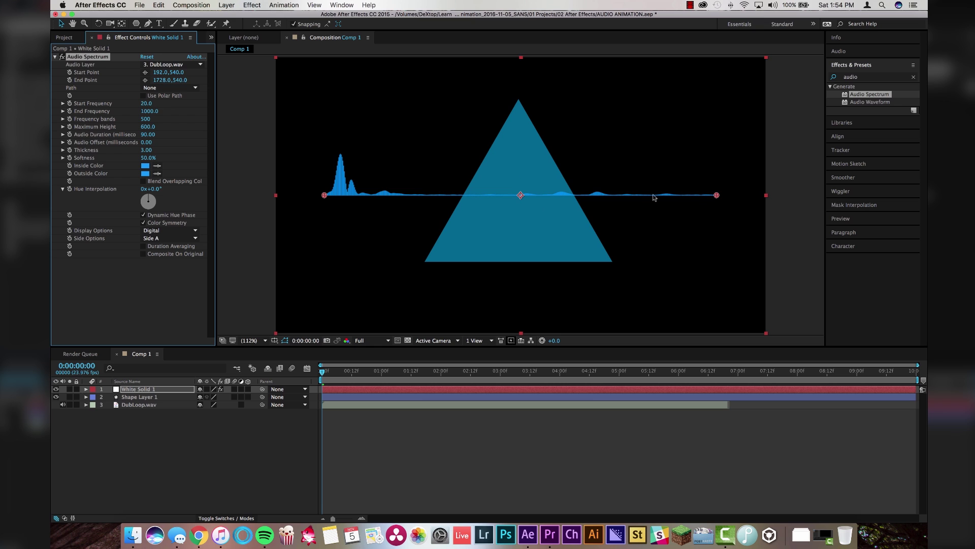
pyautogui.moveTo(324, 195); pyautogui.dragTo(424, 263)
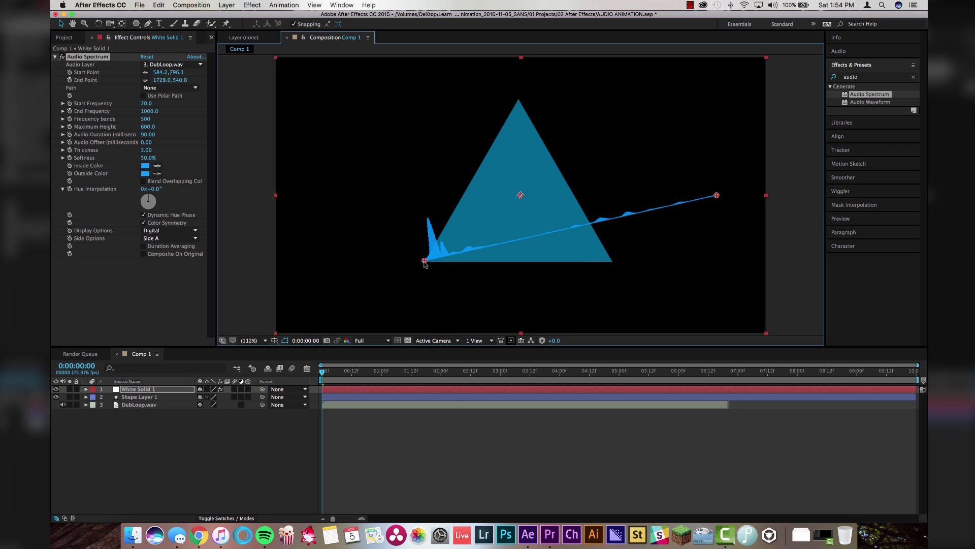
# Place the spectrum's End Point on the apex (950.6,163.8) and Start Point on the bottom-left corner (581.7,802.1).
pyautogui.moveTo(716, 195); pyautogui.dragTo(517, 101)
pyautogui.scroll(4, 425, 264)
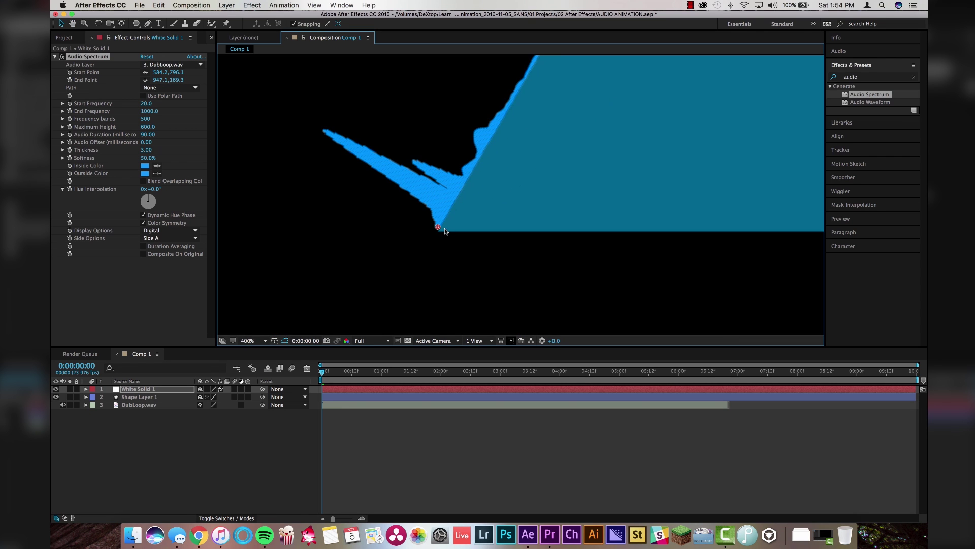
pyautogui.moveTo(430, 231); pyautogui.dragTo(480, 96)
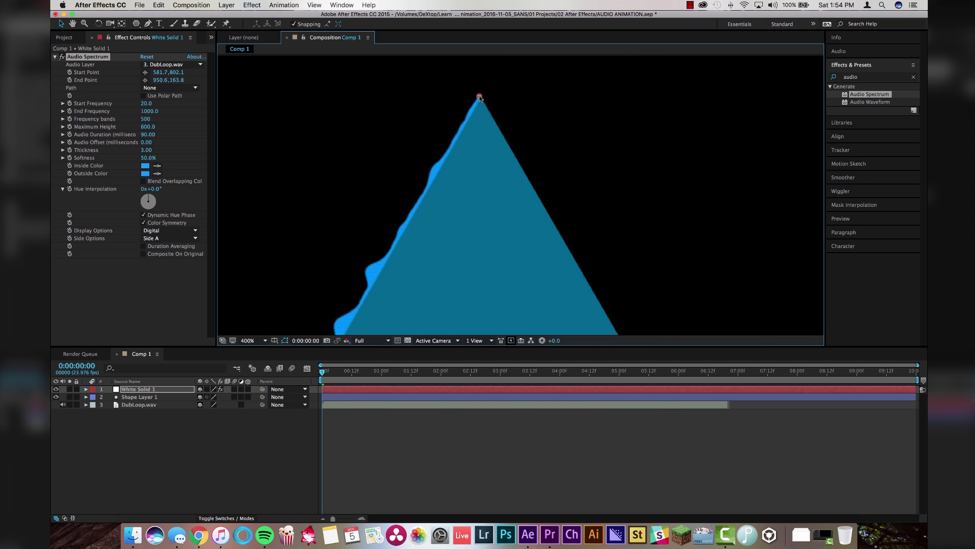
pyautogui.hotkey('shift', '/')
pyautogui.click(407, 479)
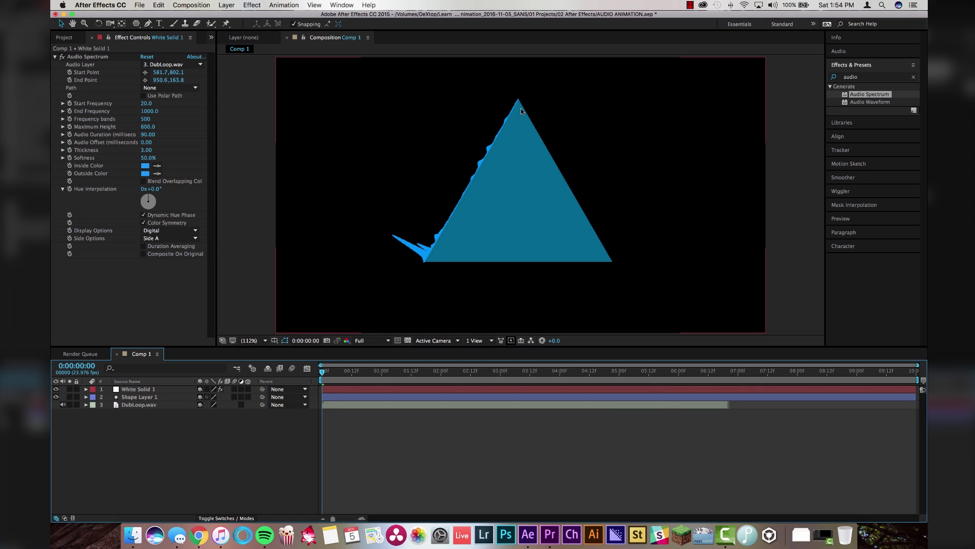
# Duplicate White Solid 1 and run the copy from bottom-right (1322.2,805.7) to bottom-left (580.4,804.7).
pyautogui.click(346, 390)
pyautogui.press('super+d')
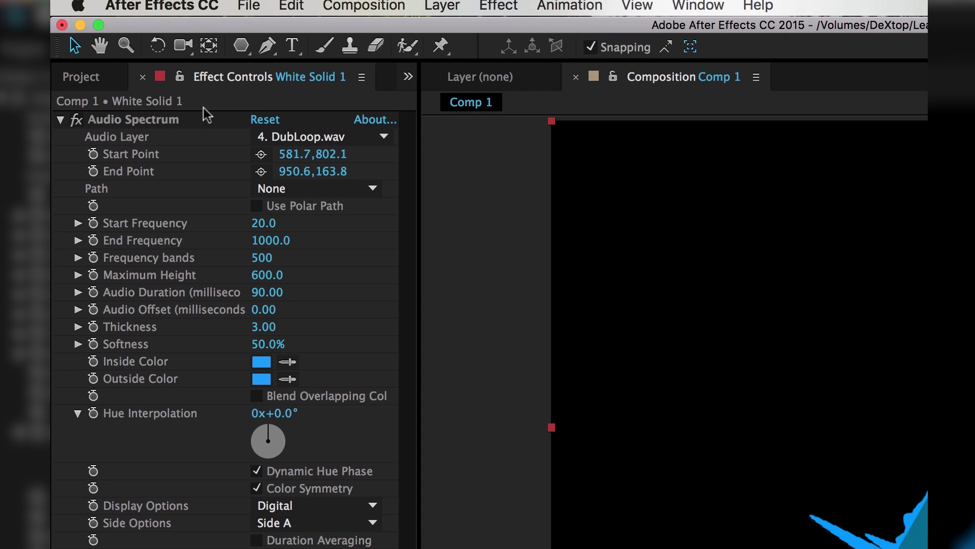
pyautogui.click(292, 152)
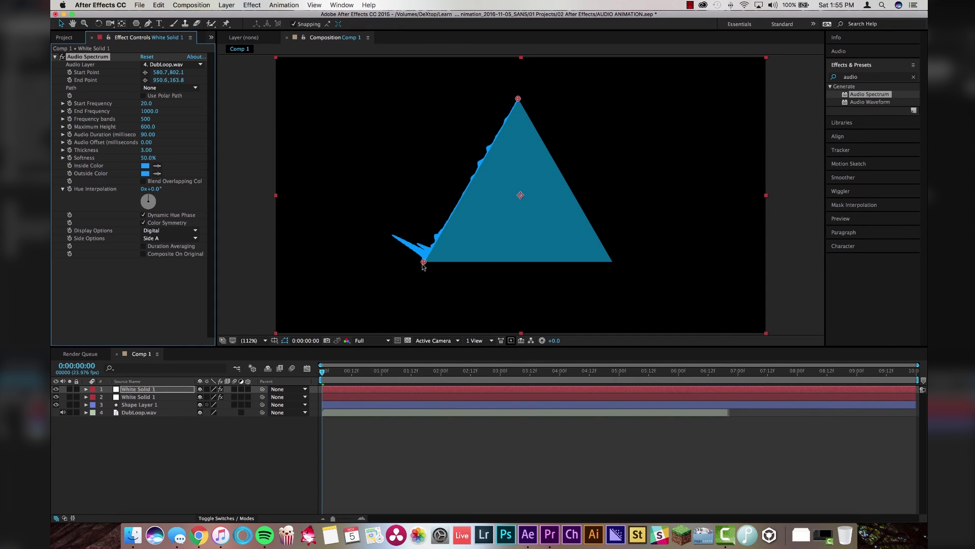
pyautogui.moveTo(422, 264); pyautogui.dragTo(612, 264)
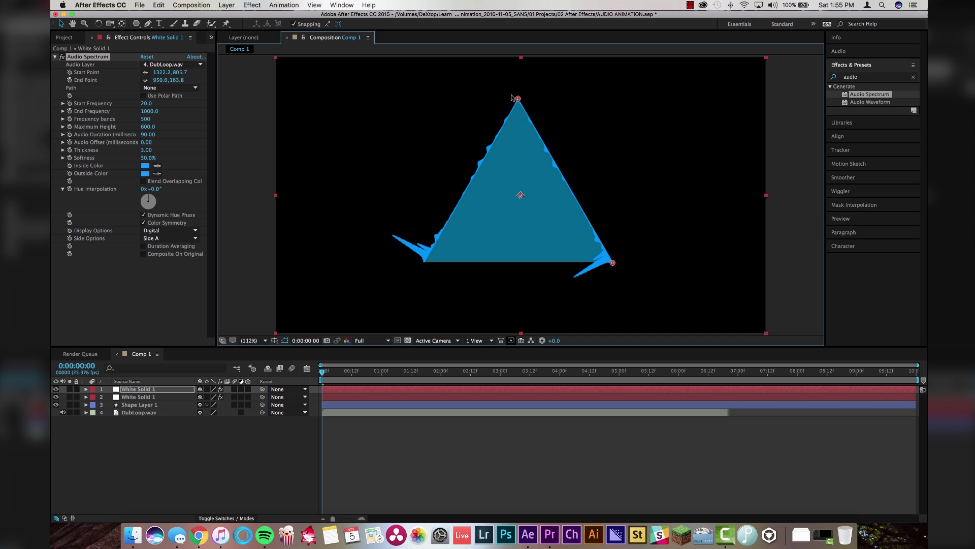
pyautogui.moveTo(519, 100); pyautogui.dragTo(426, 262)
pyautogui.scroll(5, 592, 139)
pyautogui.moveTo(592, 139); pyautogui.dragTo(612, 100)
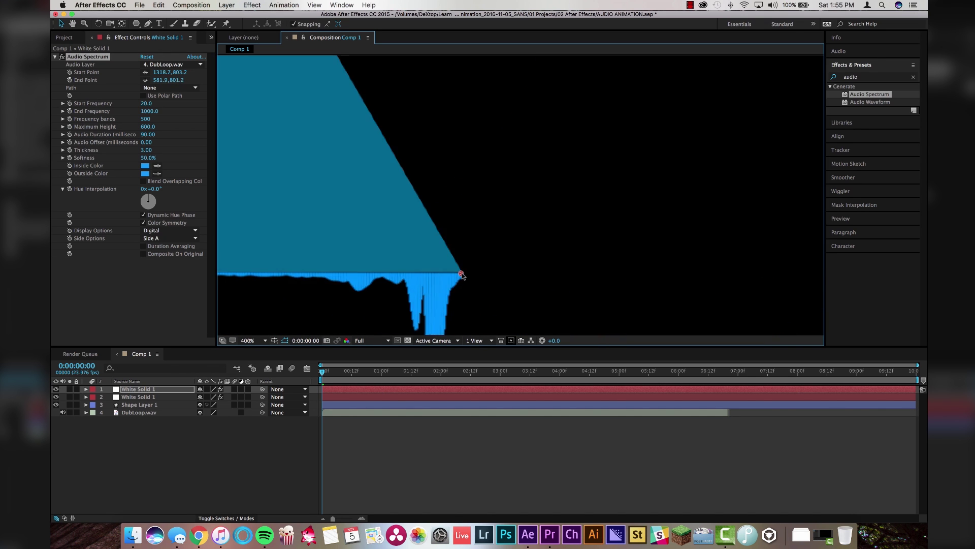
# Finish aligning the base spectrum on the bottom-right corner and duplicate the solid again.
pyautogui.moveTo(461, 274); pyautogui.dragTo(463, 271)
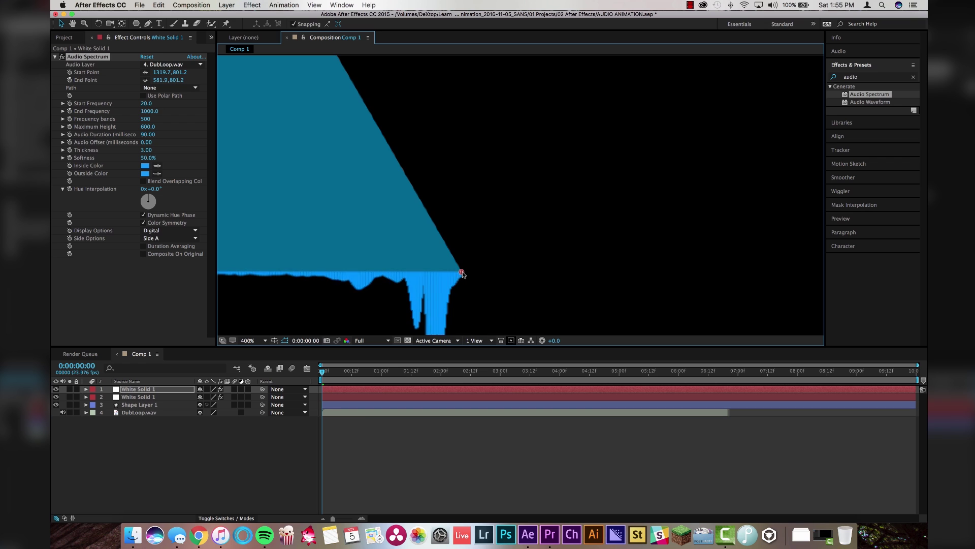
pyautogui.hotkey('shift', '/')
pyautogui.click(371, 389)
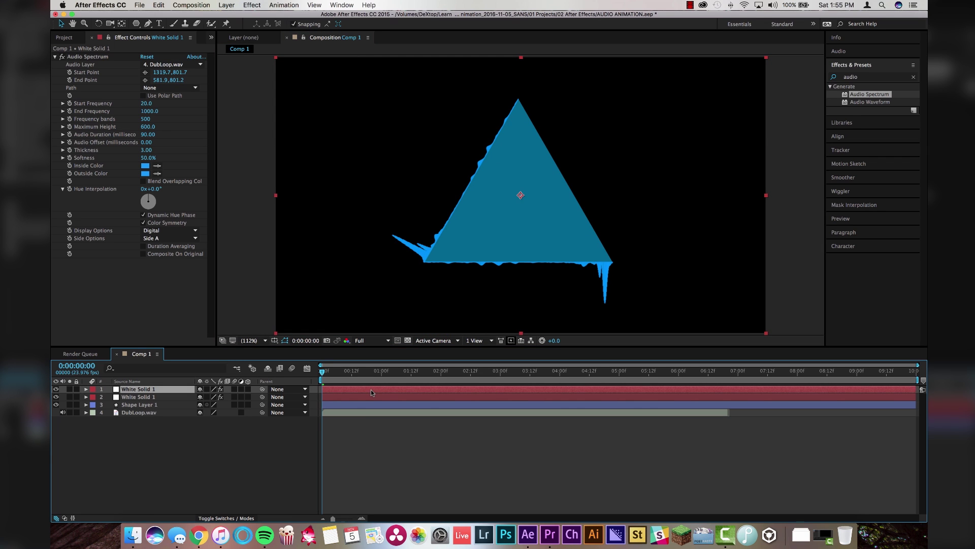
pyautogui.press('super+d')
pyautogui.click(162, 72)
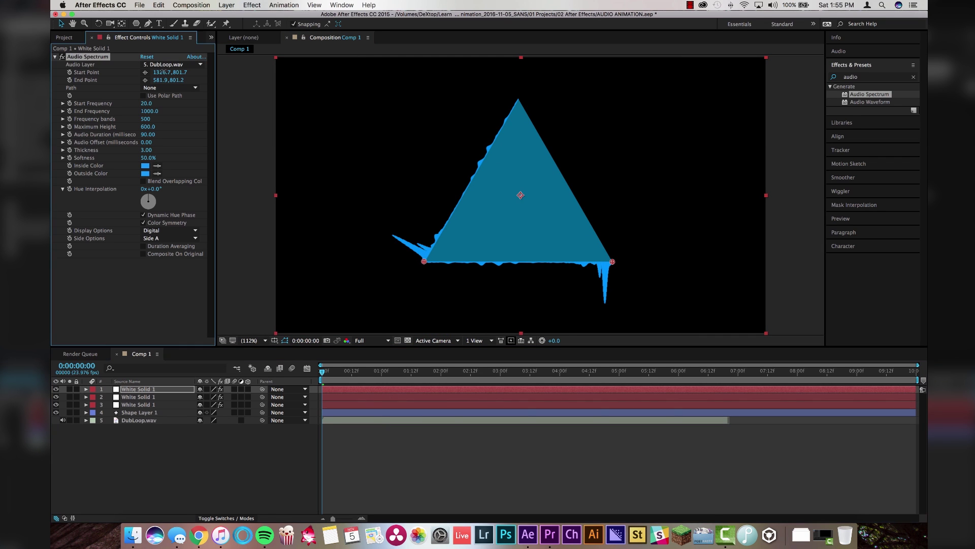
# Route the third spectrum from the apex (952.4,163.1) to the bottom-right corner (1322.1,803.6).
pyautogui.moveTo(614, 261); pyautogui.dragTo(520, 99)
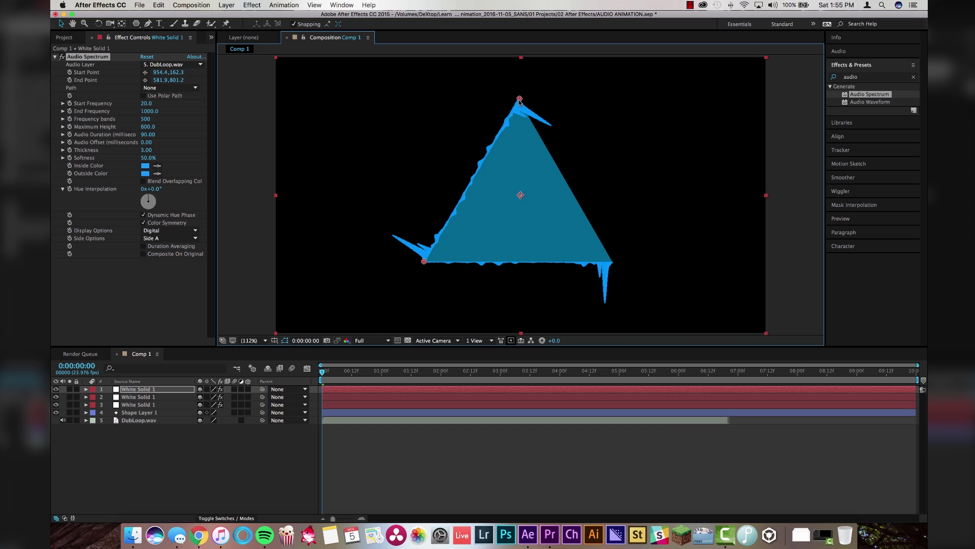
pyautogui.moveTo(424, 262); pyautogui.dragTo(614, 263)
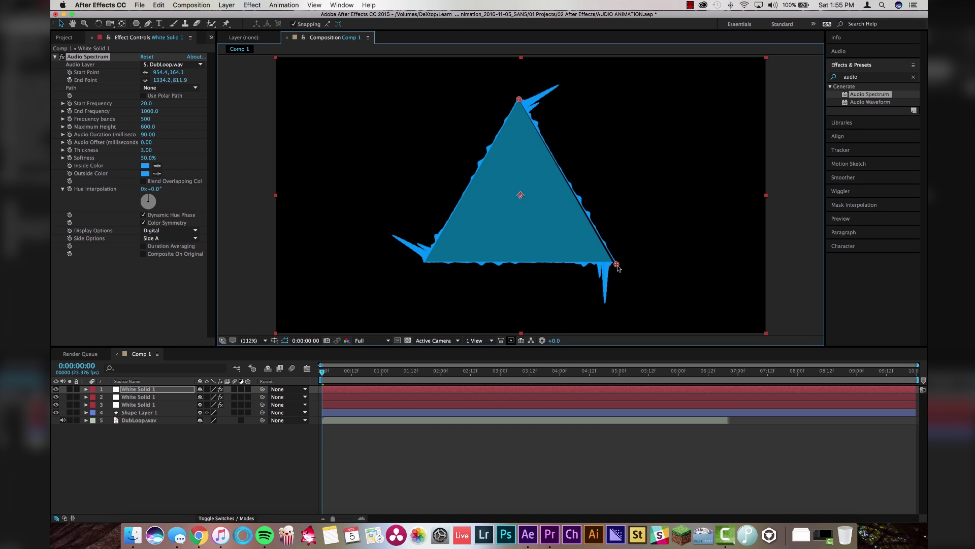
pyautogui.scroll(4, 614, 263)
pyautogui.moveTo(568, 257); pyautogui.dragTo(560, 251)
pyautogui.moveTo(450, 148); pyautogui.dragTo(584, 304)
pyautogui.moveTo(530, 151); pyautogui.dragTo(528, 152)
pyautogui.hotkey('shift', '/')
pyautogui.click(481, 462)
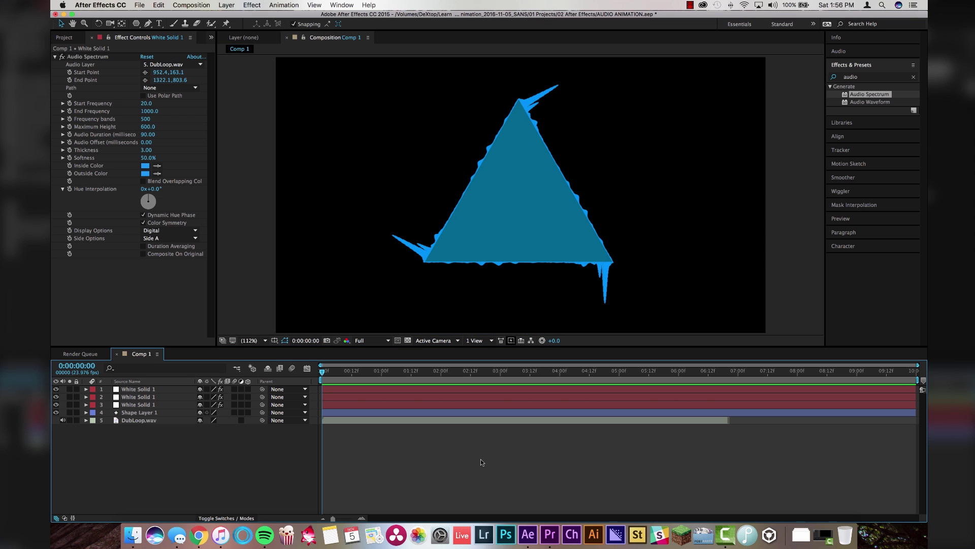
# Preview the three edge spectrums, pausing to inspect the frame at 0:00:01:23.
pyautogui.press('space')
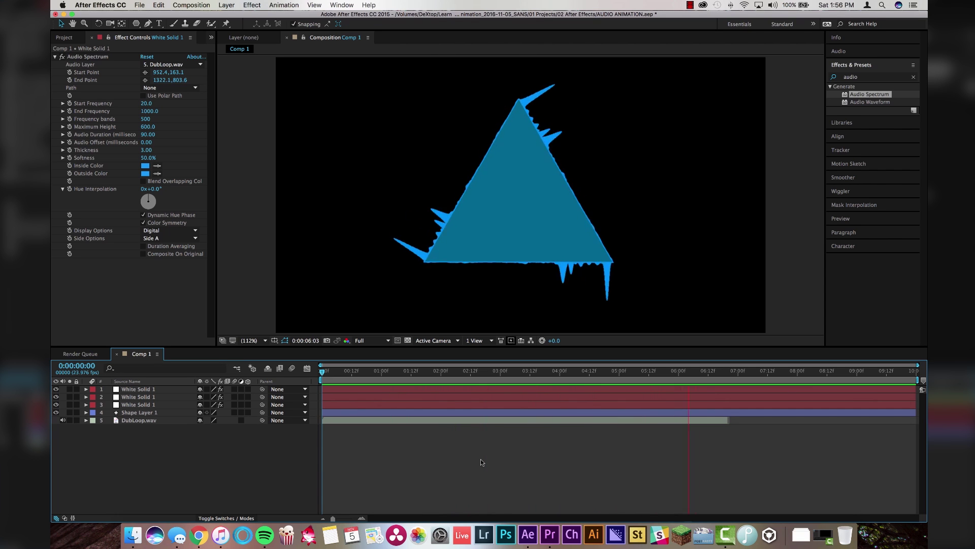
pyautogui.click(444, 373)
pyautogui.moveTo(445, 373); pyautogui.dragTo(439, 374)
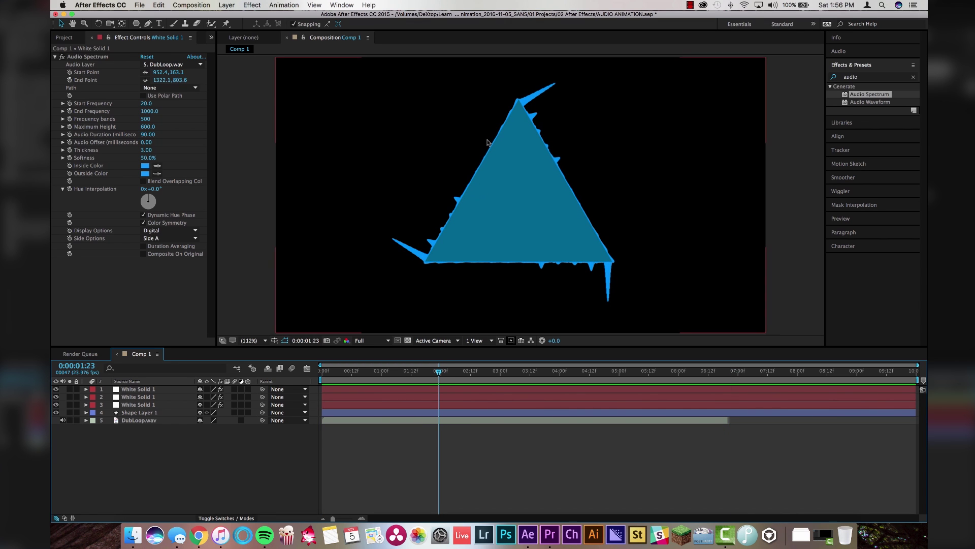
pyautogui.press('space')
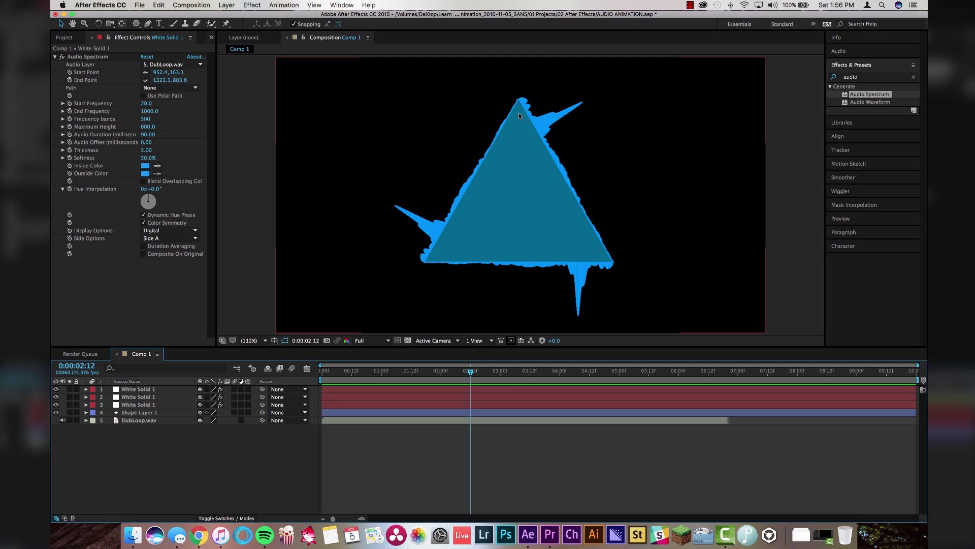
# Set Audio Spectrum End Frequency to 700 on the third and top White Solid spectrum layers.
pyautogui.click(485, 405)
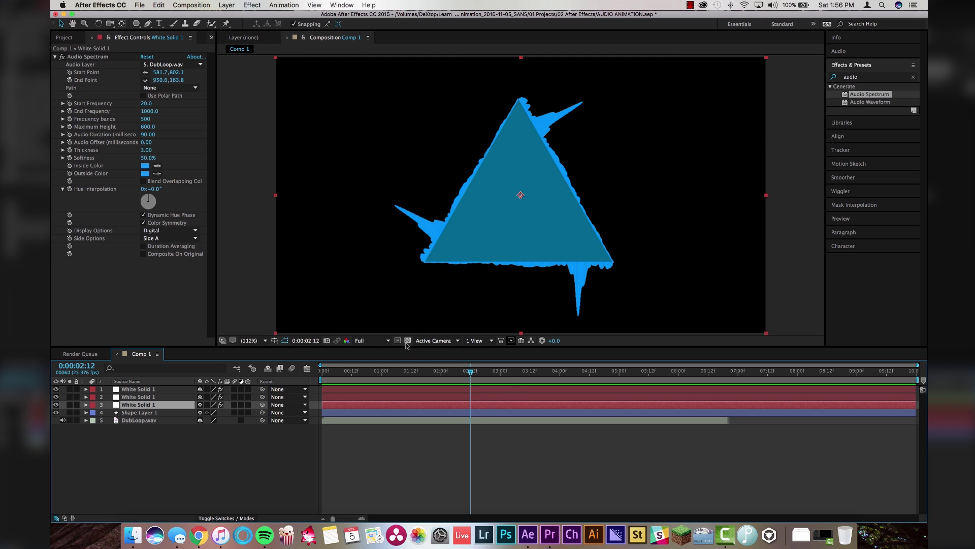
pyautogui.click(150, 111)
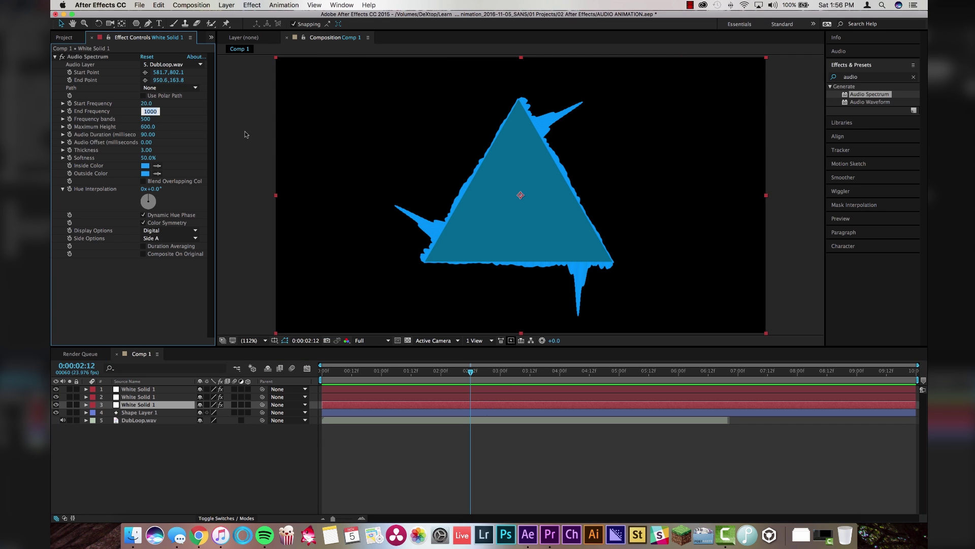
pyautogui.write('700')
pyautogui.press('Return')
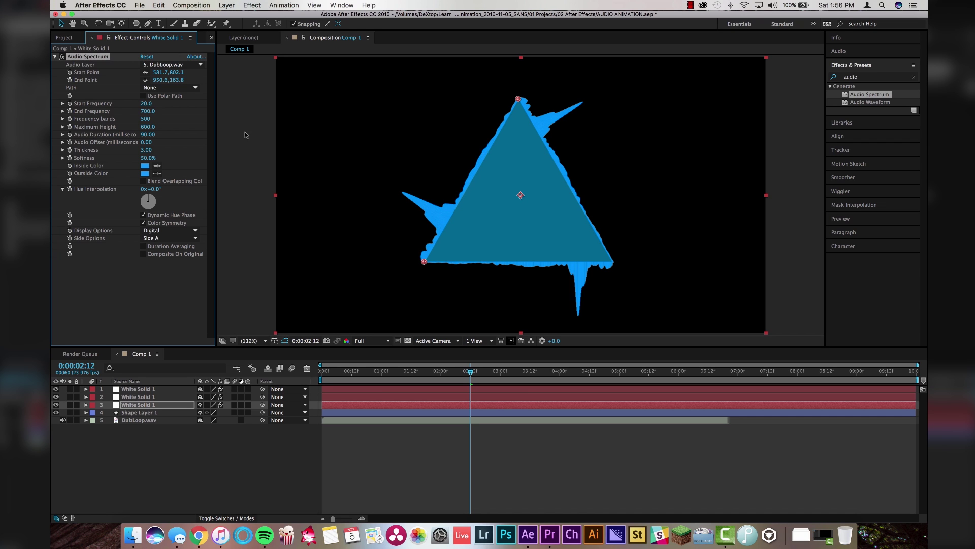
pyautogui.click(486, 397)
pyautogui.click(150, 112)
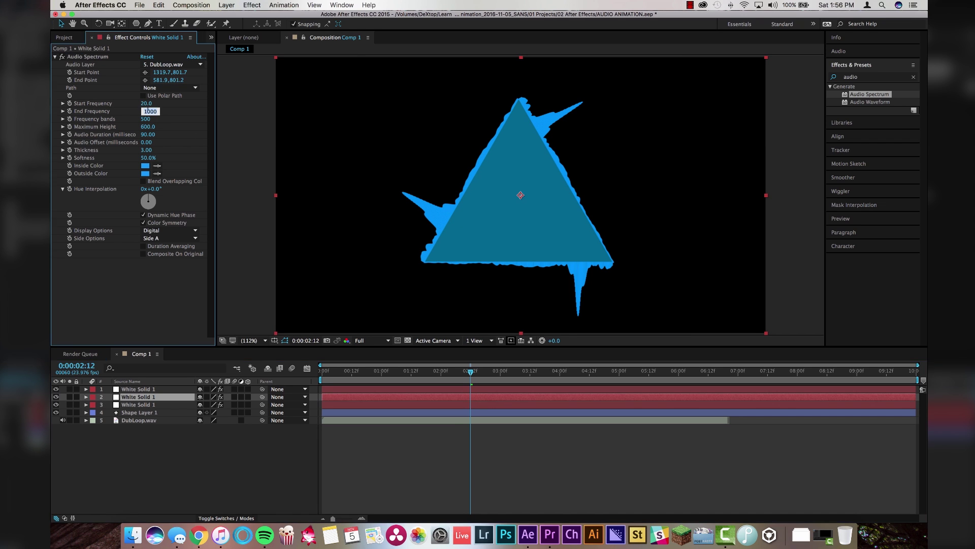
pyautogui.click(486, 389)
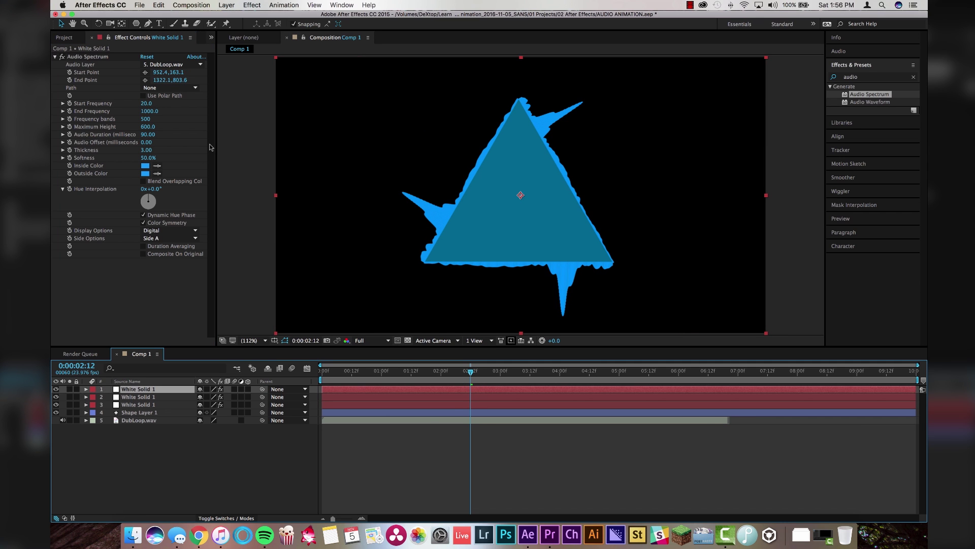
pyautogui.click(147, 112)
pyautogui.write('70')
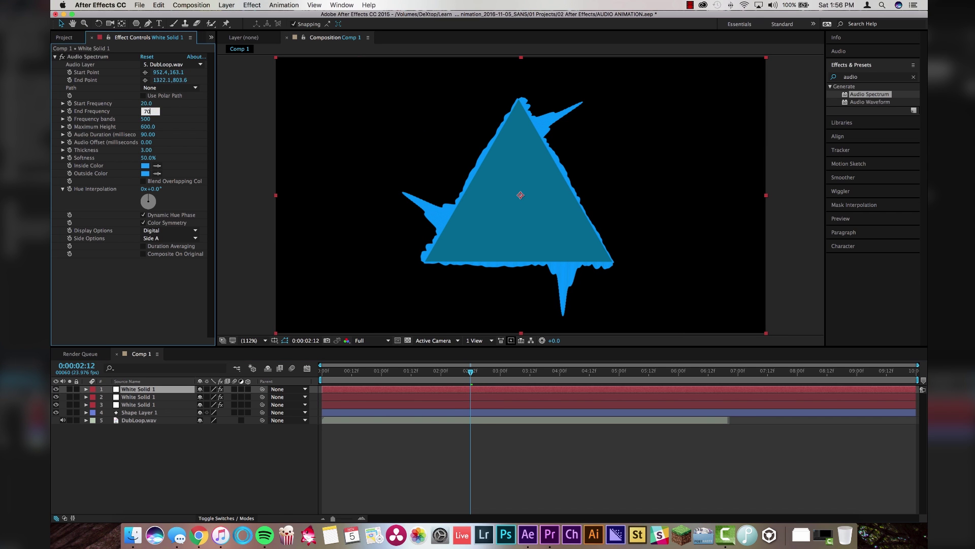
pyautogui.write('0')
pyautogui.press('Return')
pyautogui.click(425, 479)
# Preview from the start, park the time near 0:00:01:15, and select Shape Layer 1.
pyautogui.press('Home')
pyautogui.press('space')
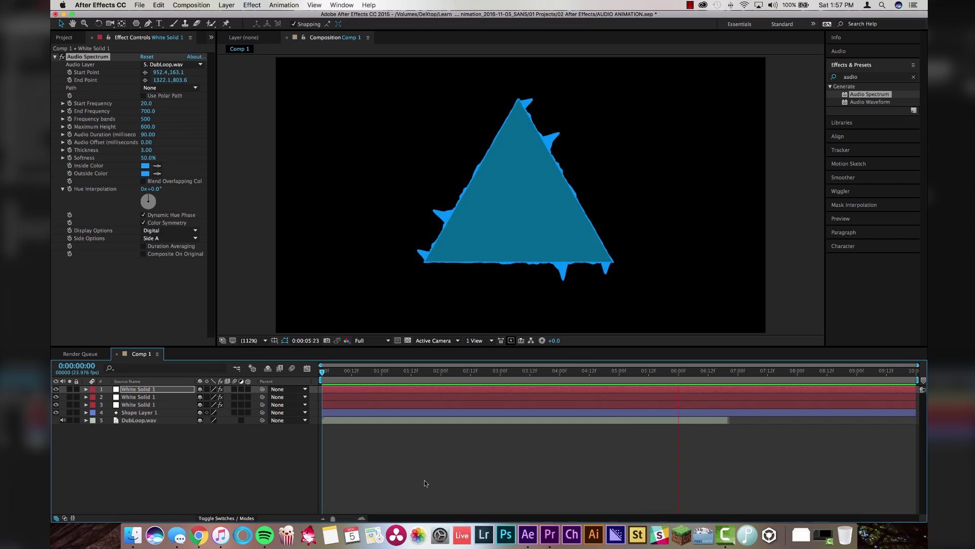
pyautogui.moveTo(479, 376); pyautogui.dragTo(421, 376)
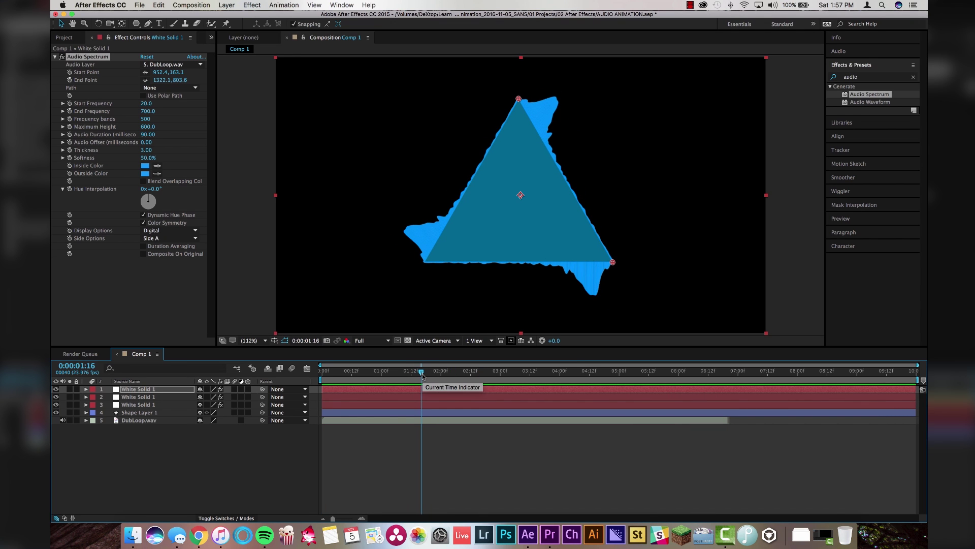
pyautogui.click(109, 413)
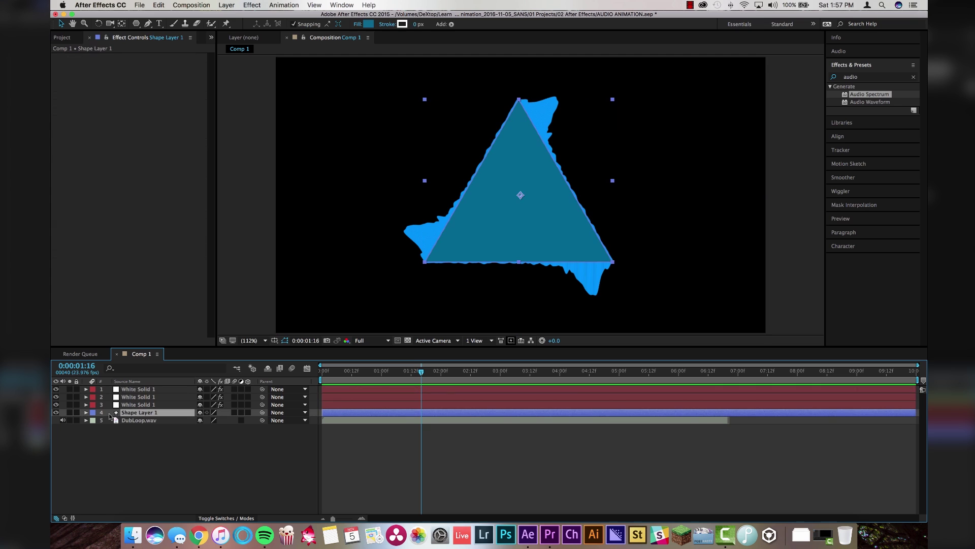
# Hide the filled triangle and set all three edge spectrums' Display Options to Analog lines.
pyautogui.click(56, 412)
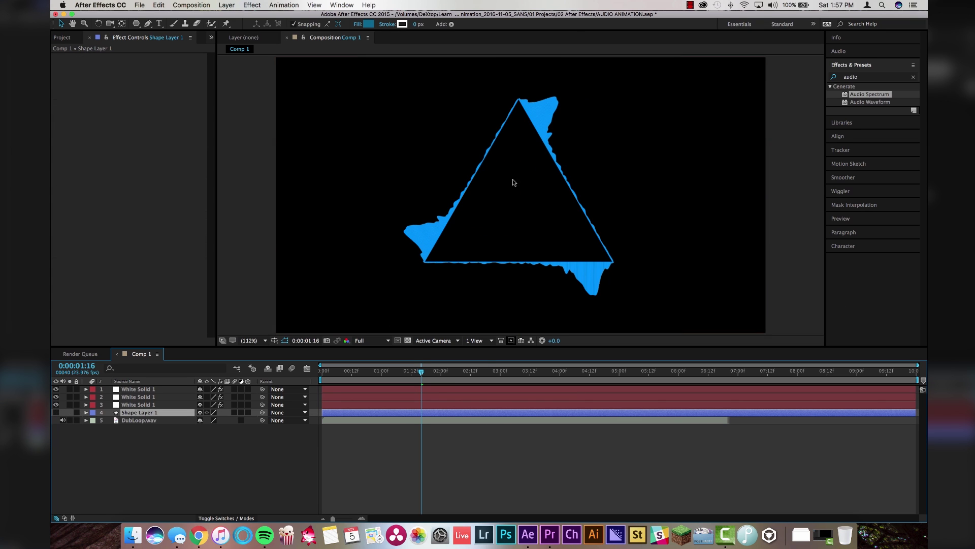
pyautogui.press('space')
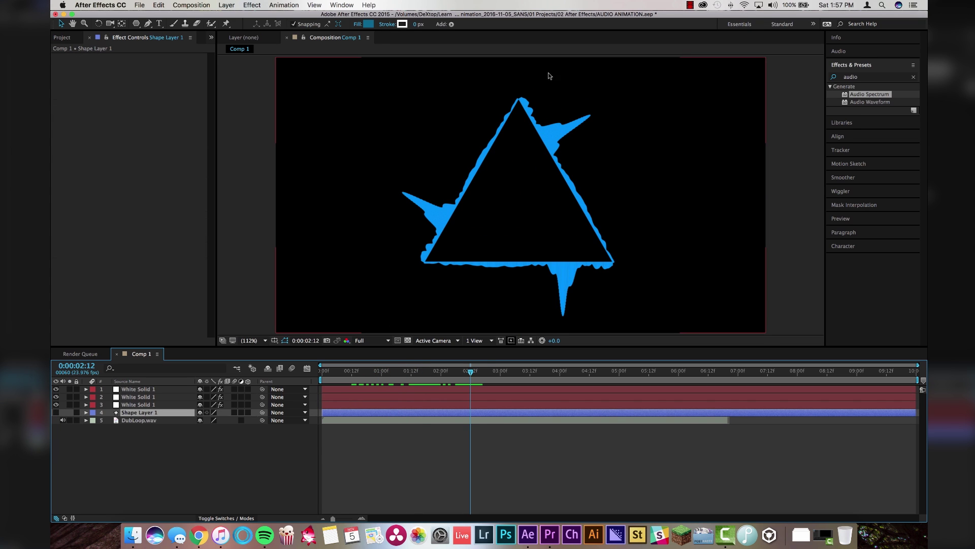
pyautogui.click(376, 404)
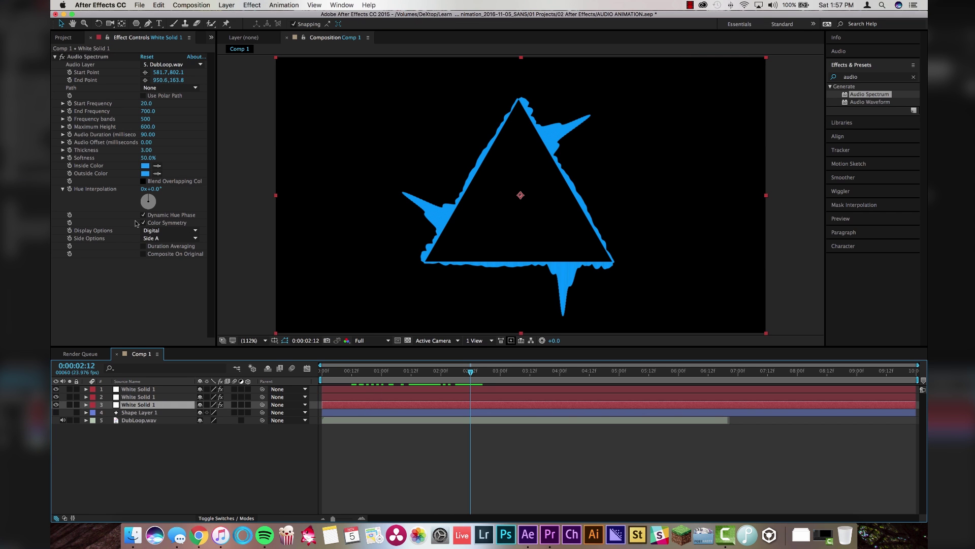
pyautogui.click(176, 232)
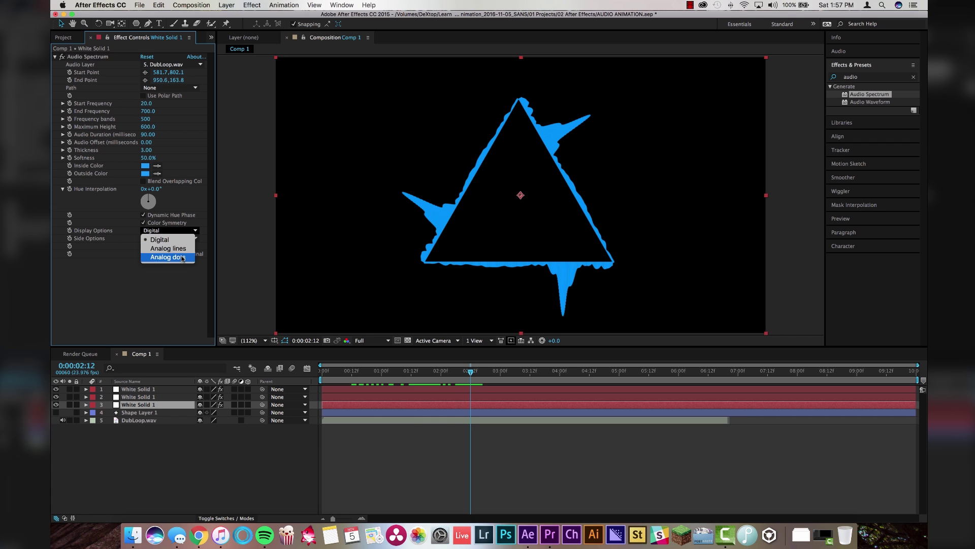
pyautogui.click(168, 248)
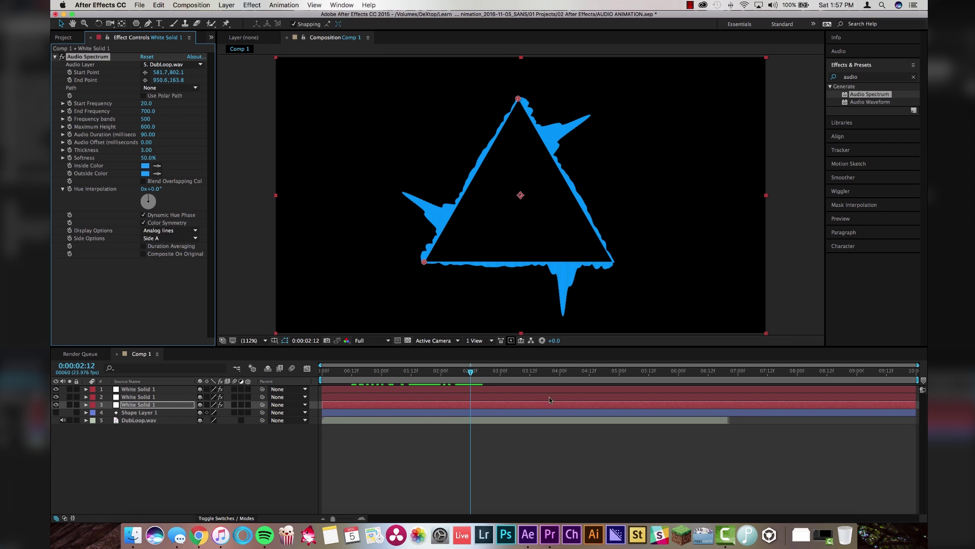
pyautogui.click(496, 396)
pyautogui.click(171, 231)
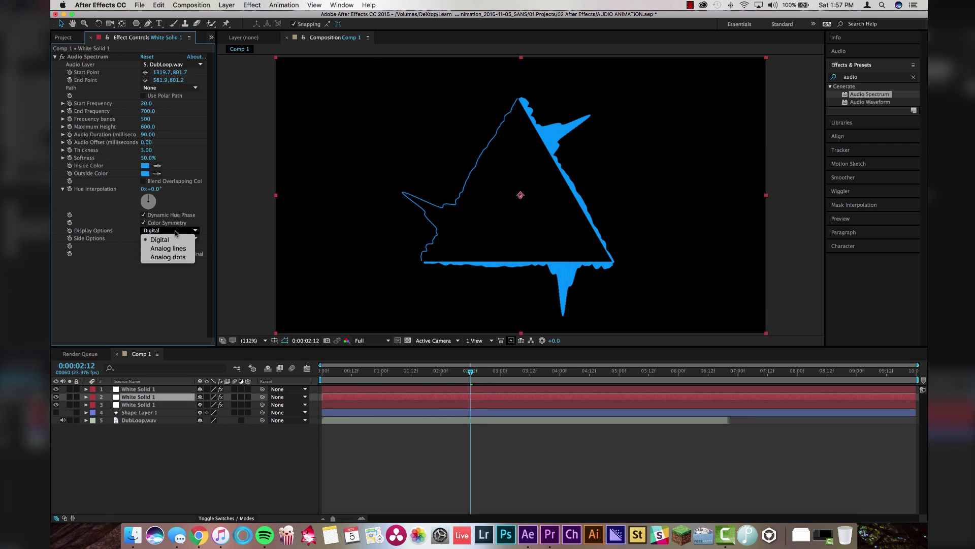
pyautogui.click(170, 248)
pyautogui.click(485, 390)
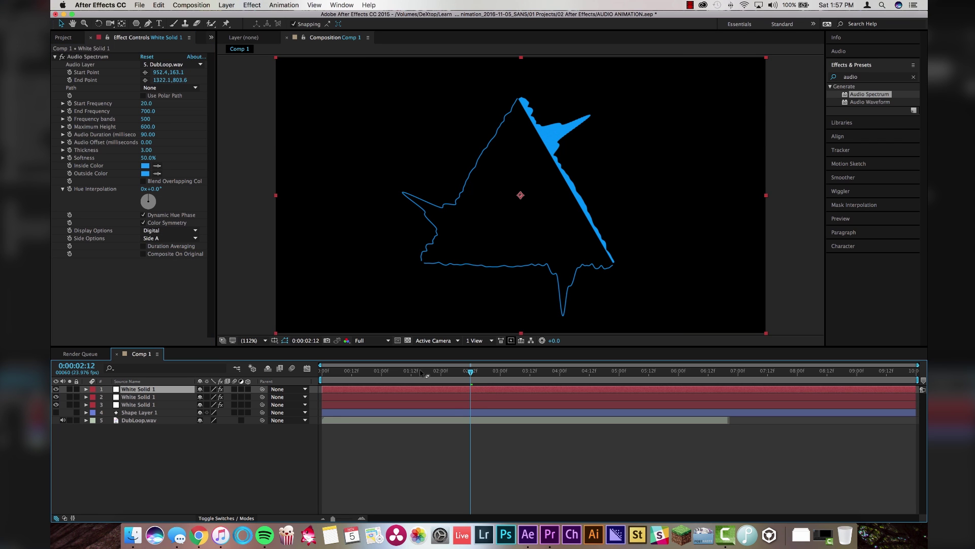
pyautogui.click(171, 231)
pyautogui.click(168, 248)
# Return to about 0:00:01:20 and switch the third edge spectrum to Analog dots.
pyautogui.moveTo(470, 372); pyautogui.dragTo(528, 376)
pyautogui.click(136, 404)
pyautogui.click(169, 231)
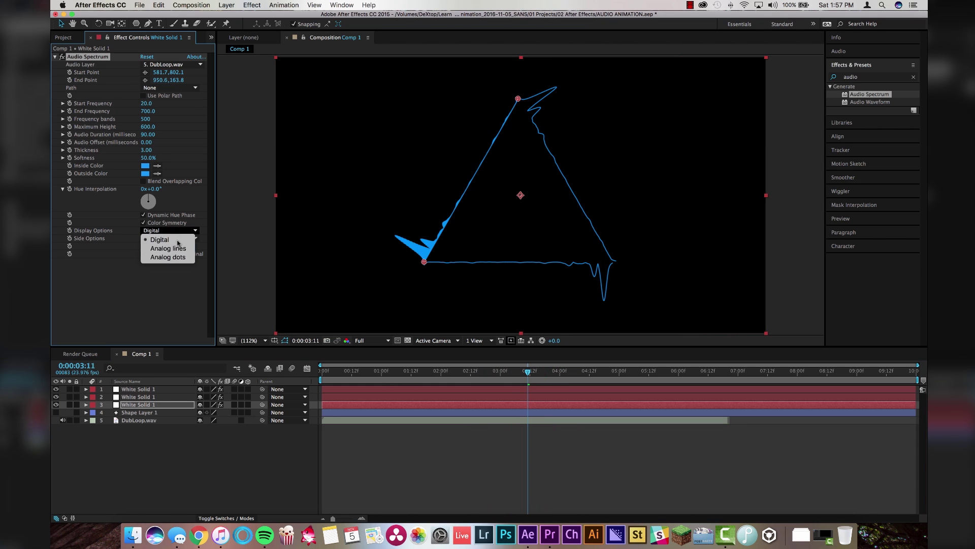
pyautogui.click(175, 257)
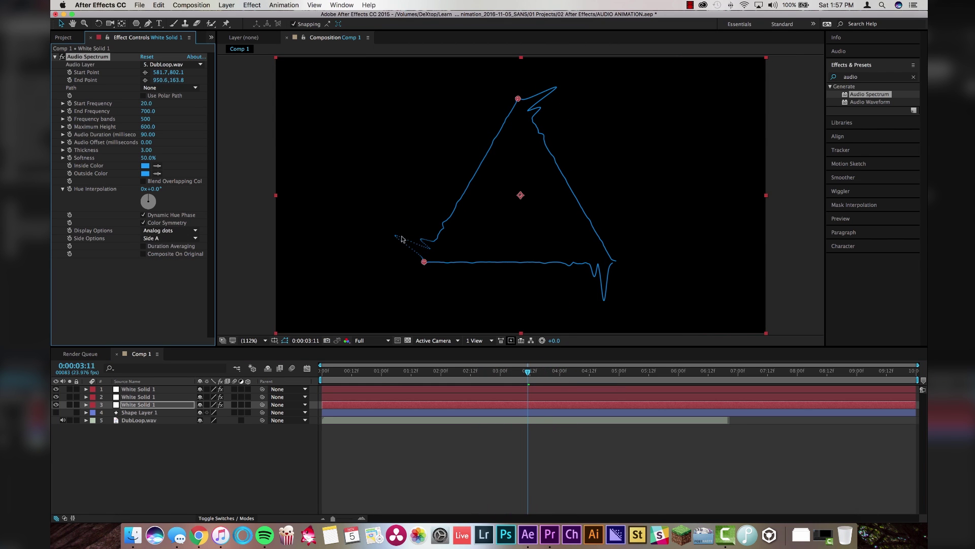
# Preview and scrub the spectrum animation, keeping the Side option at Side A.
pyautogui.press('space')
pyautogui.moveTo(562, 367)
pyautogui.mouseDown()
pyautogui.moveTo(601, 374)
pyautogui.moveTo(545, 376)
pyautogui.mouseUp()
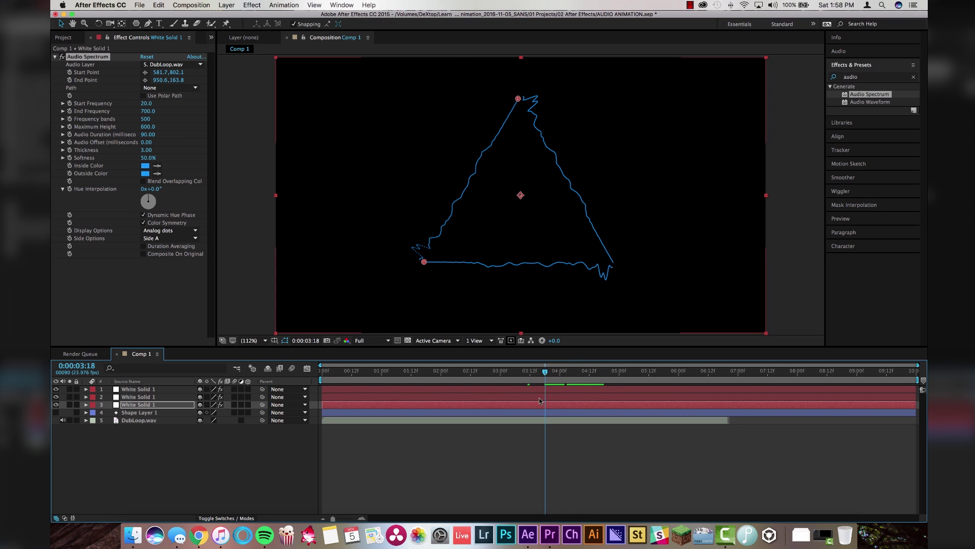
pyautogui.click(170, 238)
pyautogui.click(174, 233)
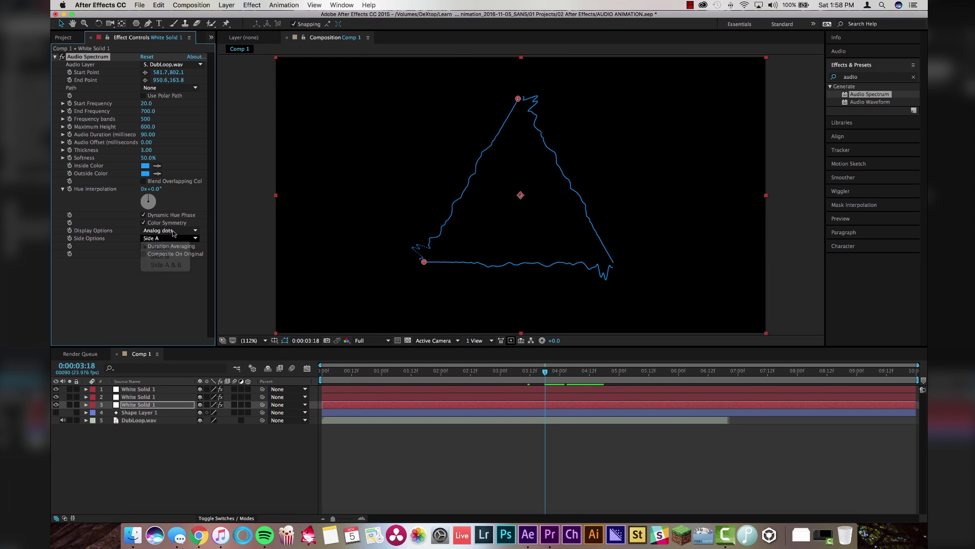
pyautogui.click(173, 231)
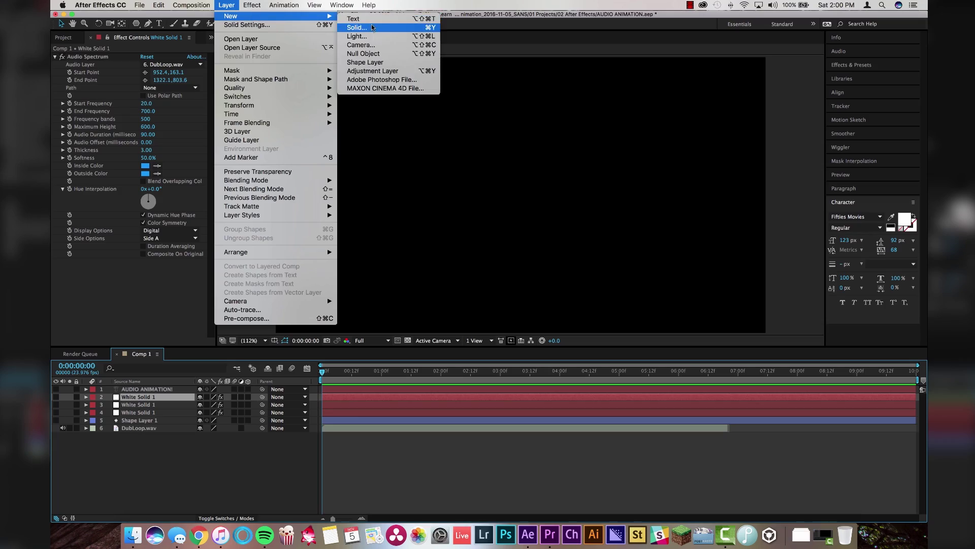
# Add White Solid 2, pen a seven-point zigzag mask on it, and apply Audio Spectrum.
pyautogui.click(396, 34)
pyautogui.click(234, 232)
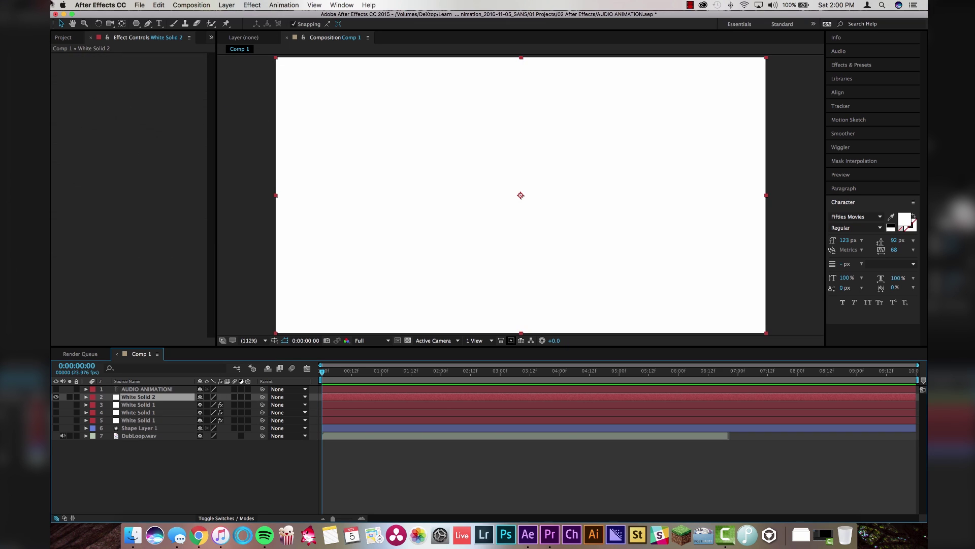
pyautogui.click(149, 25)
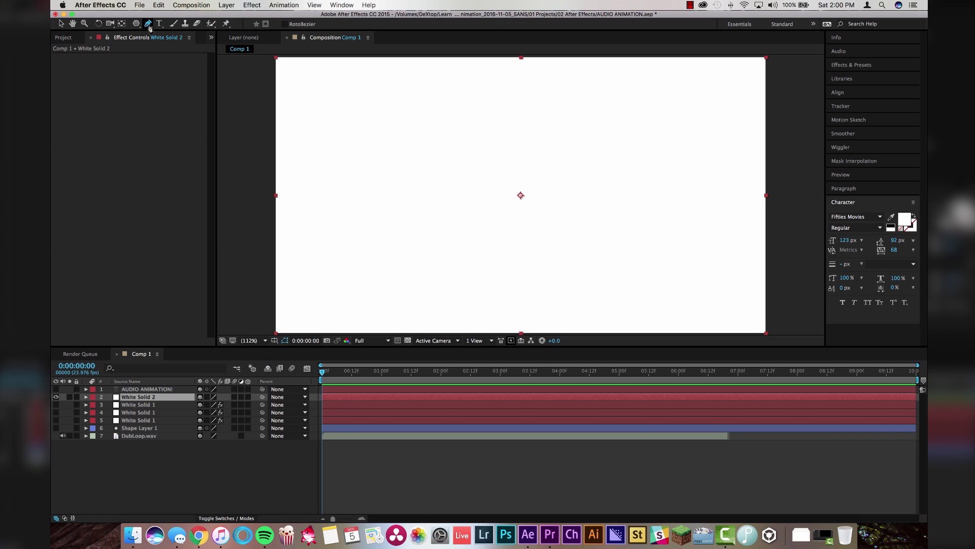
pyautogui.click(314, 273)
pyautogui.click(344, 132)
pyautogui.click(402, 271)
pyautogui.click(488, 103)
pyautogui.click(602, 168)
pyautogui.click(693, 242)
pyautogui.click(631, 305)
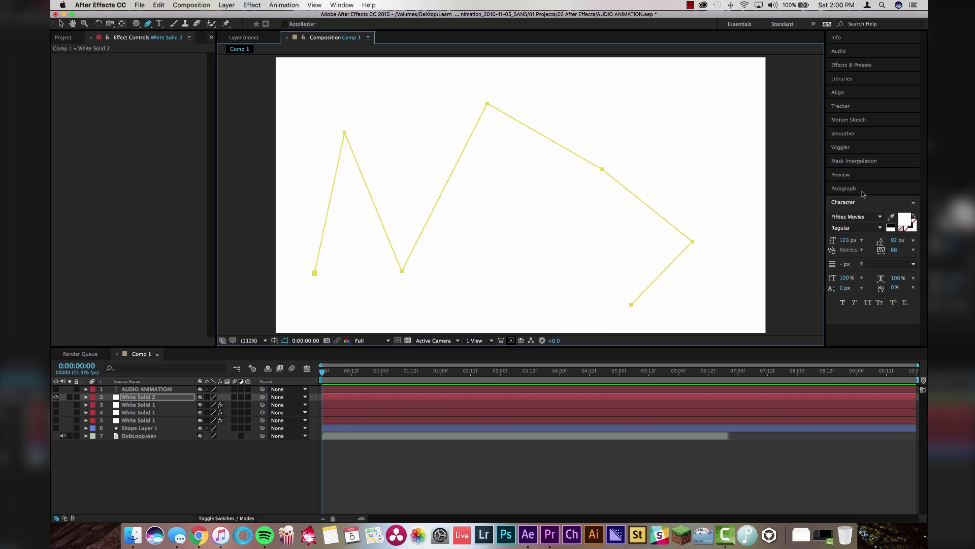
pyautogui.click(866, 66)
pyautogui.moveTo(870, 96); pyautogui.dragTo(575, 127)
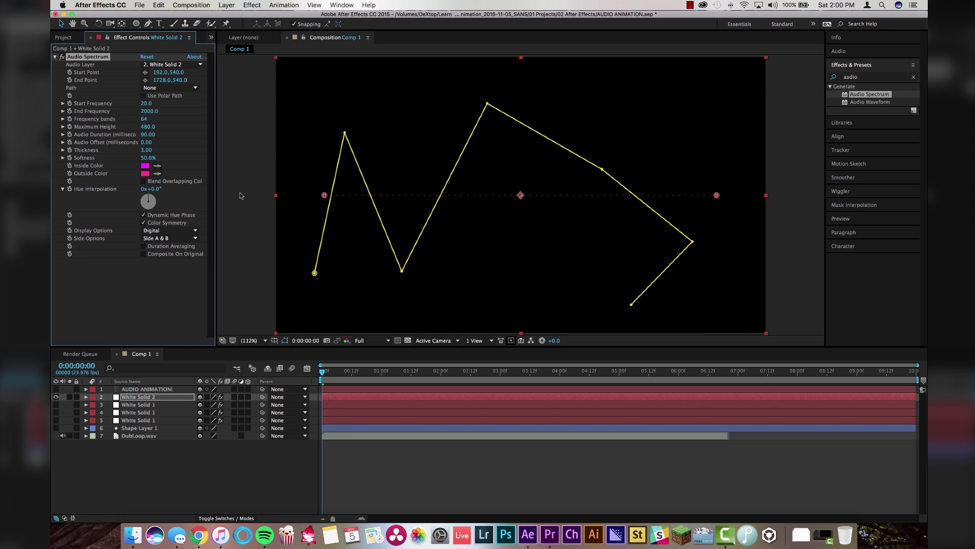
# Set the spectrum's Audio Layer to DubLoop.wav and its Path to Mask 1.
pyautogui.click(180, 65)
pyautogui.click(176, 140)
pyautogui.click(175, 88)
pyautogui.click(168, 111)
pyautogui.click(161, 69)
pyautogui.click(154, 98)
# Set End Frequency 700, Frequency bands 456, Side A, and Maximum Height 800.
pyautogui.write('700')
pyautogui.press('Return')
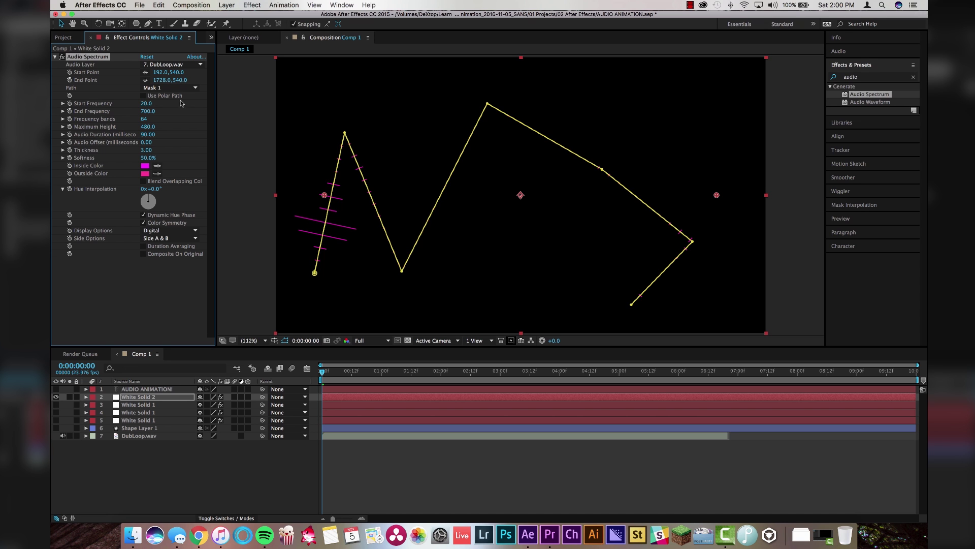
pyautogui.moveTo(148, 119); pyautogui.dragTo(330, 121)
pyautogui.click(167, 239)
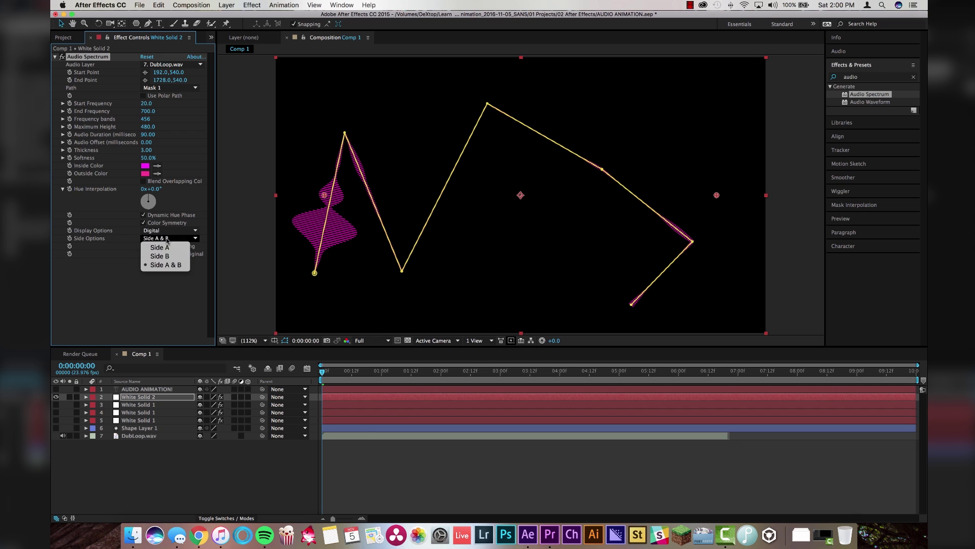
pyautogui.click(169, 248)
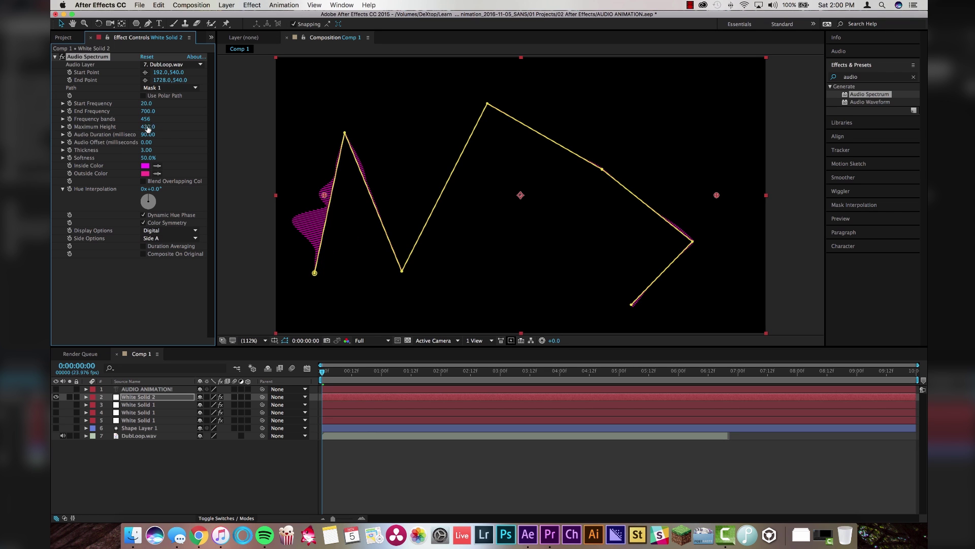
pyautogui.moveTo(148, 128); pyautogui.dragTo(168, 126)
# Preview, then reshape the zigzag by moving the last vertex up-right and the top peak down.
pyautogui.click(371, 383)
pyautogui.press('space')
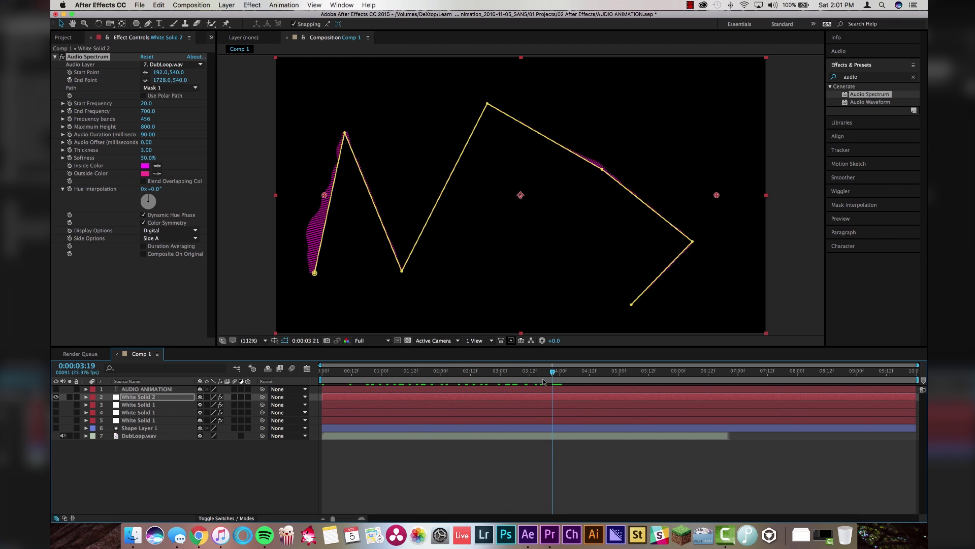
pyautogui.press('space')
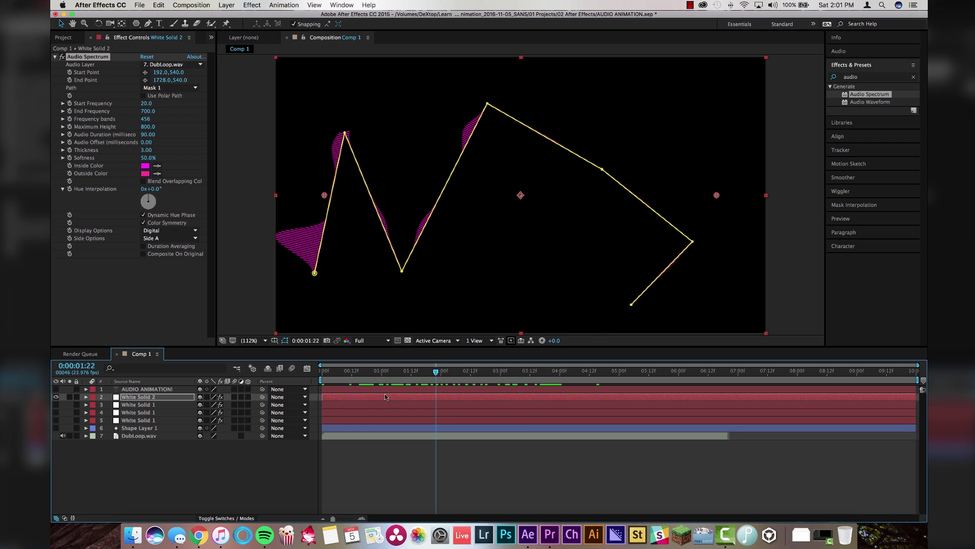
pyautogui.click(424, 401)
pyautogui.moveTo(630, 306); pyautogui.dragTo(727, 174)
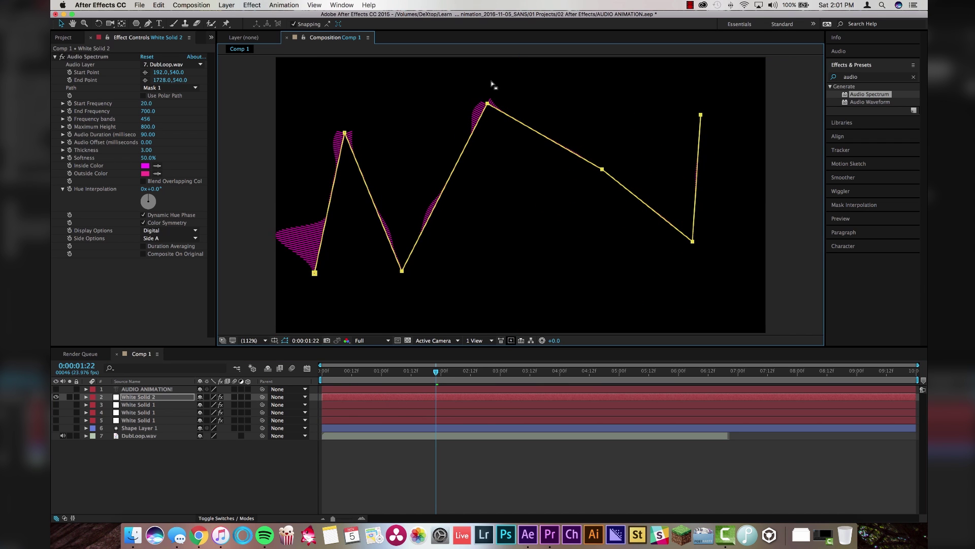
pyautogui.moveTo(487, 104); pyautogui.dragTo(505, 258)
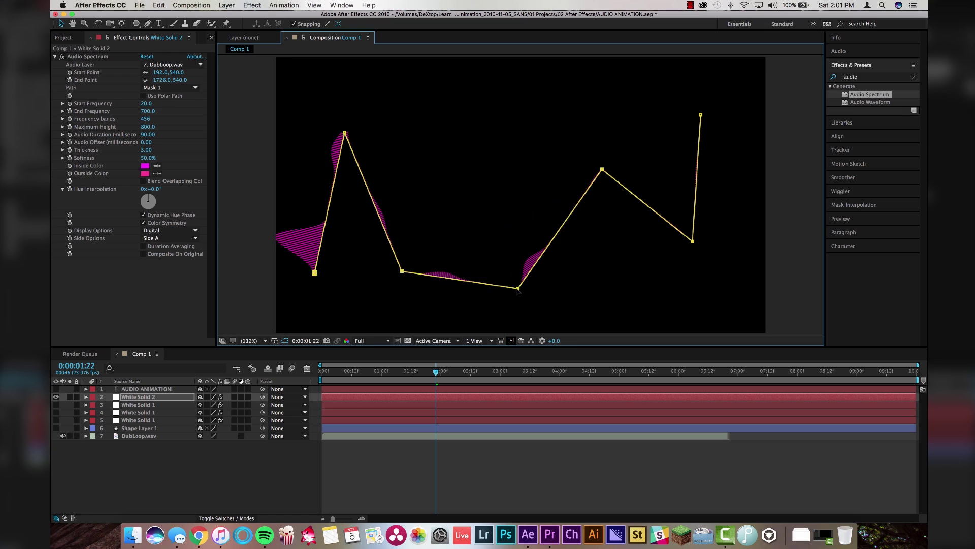